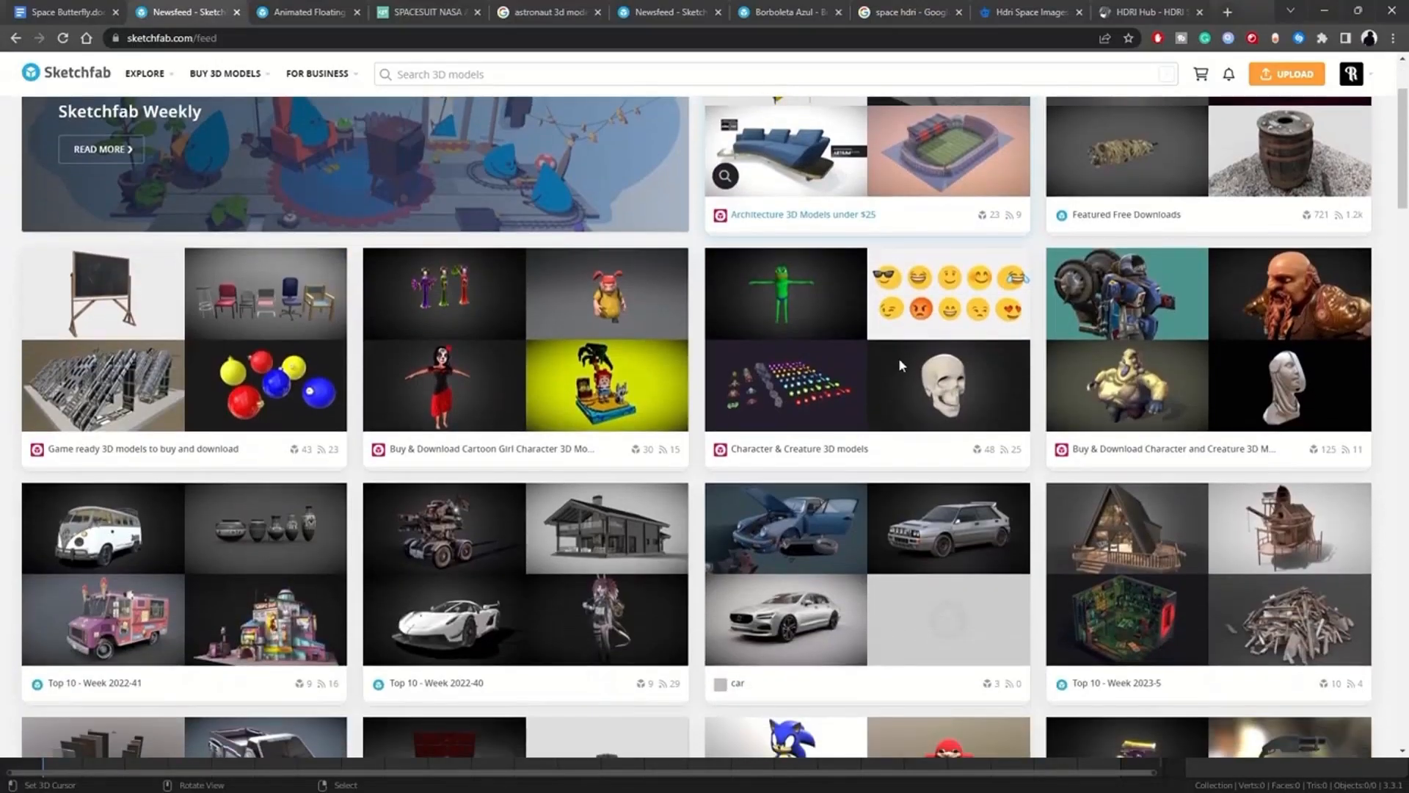
# Step: Search Sketchfab for "astronaut" models and browse the results
pyautogui.scroll(-2, 888, 362)
pyautogui.scroll(-2, 871, 364)
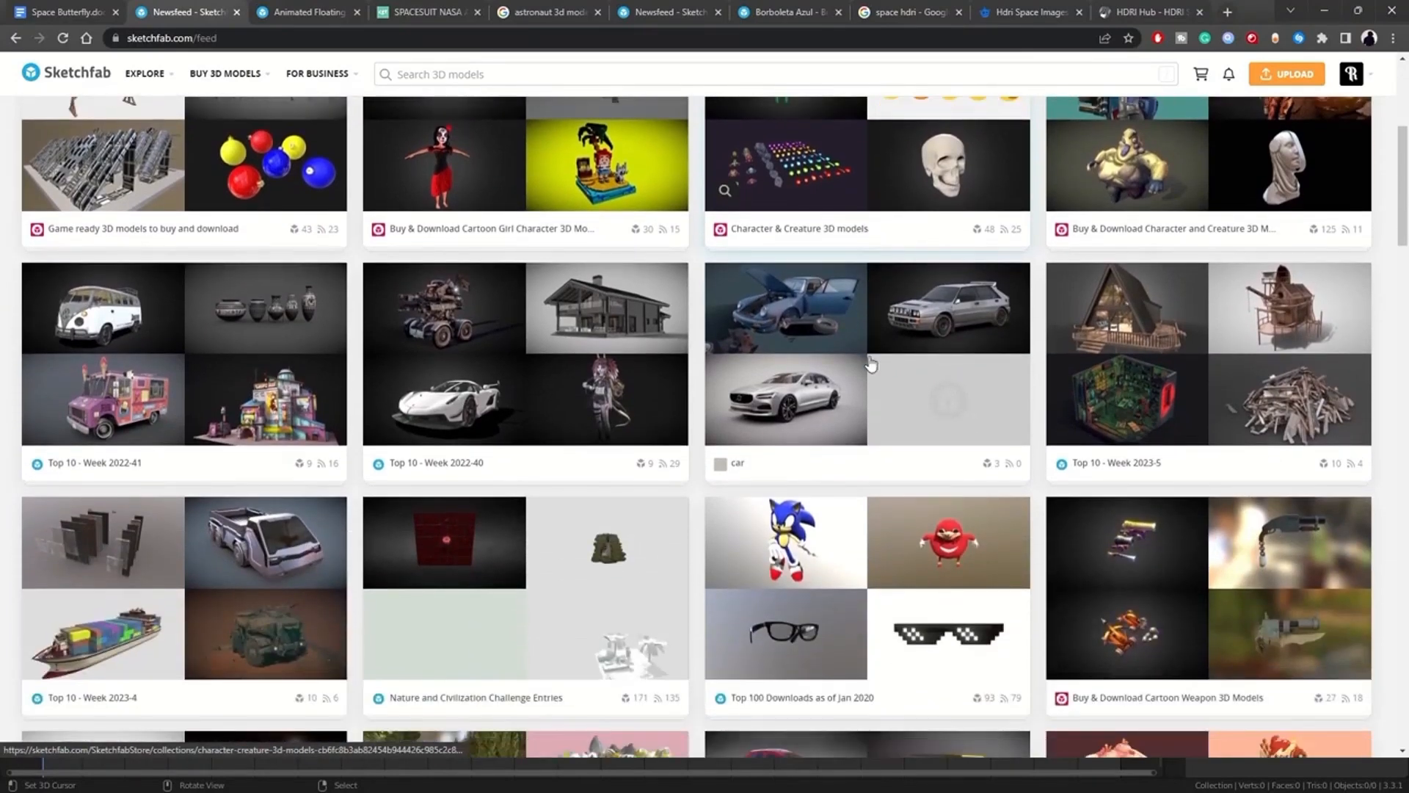
pyautogui.write('tronaut')
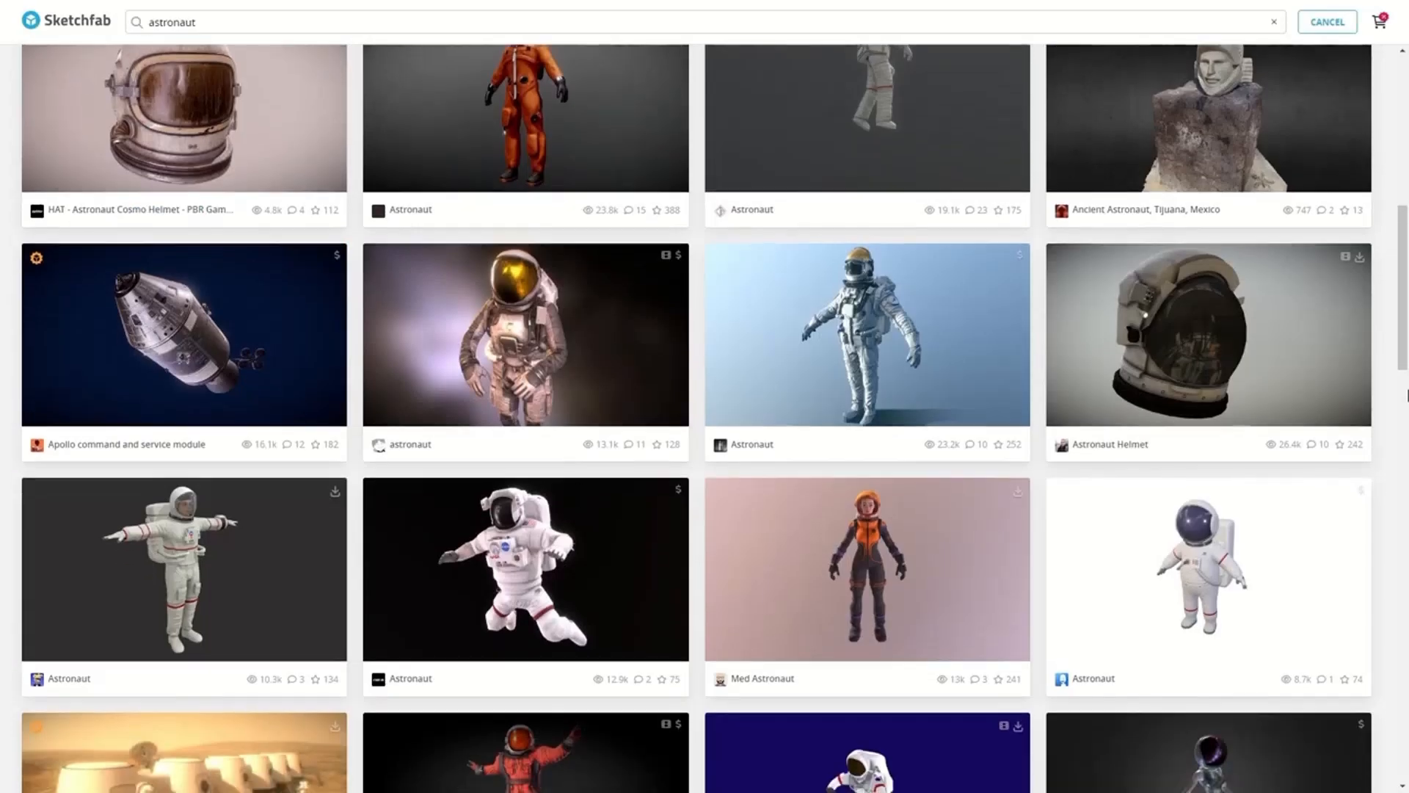
pyautogui.scroll(-3, 1406, 396)
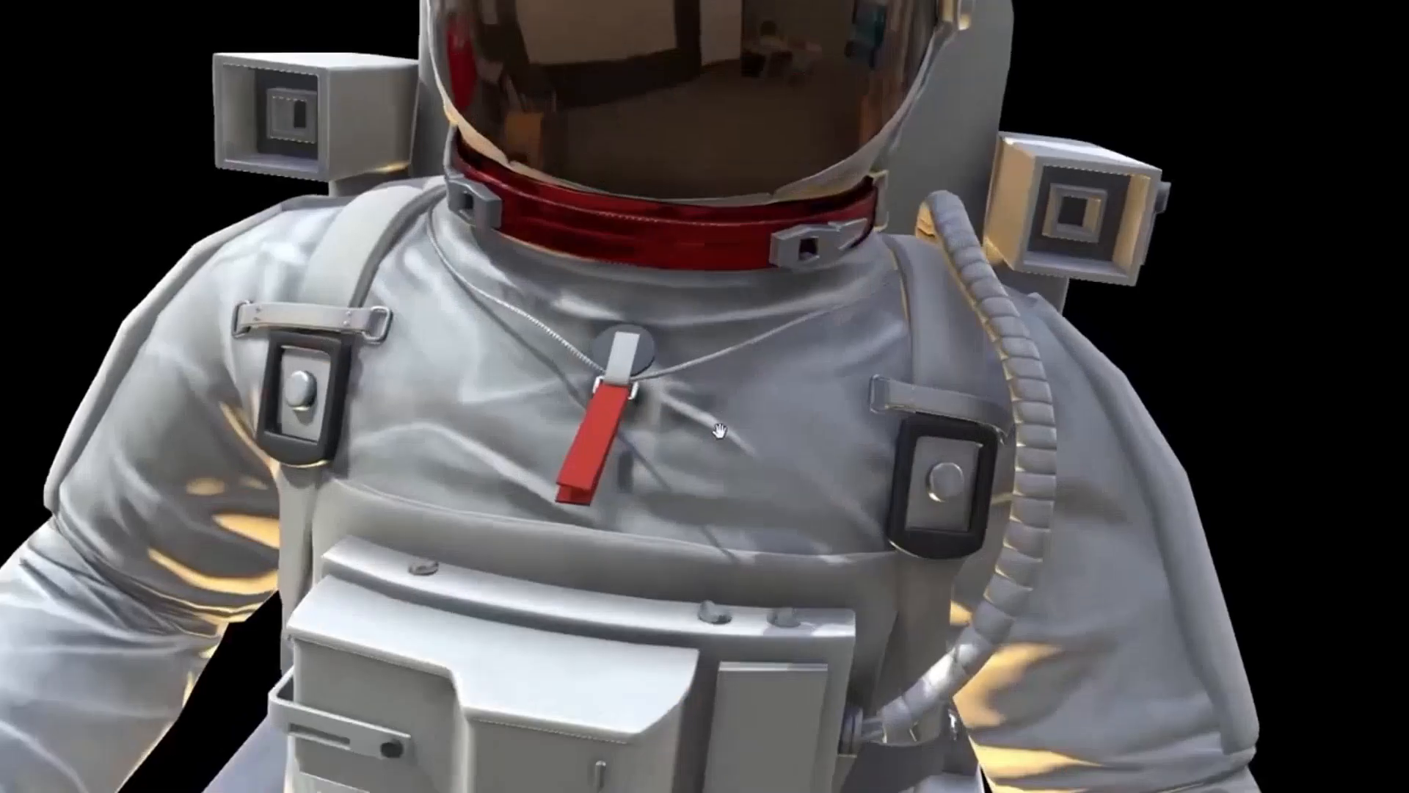
# Step: Inspect the white-suited astronaut model in the 3D viewer, from its chest details to the full figure
pyautogui.scroll(3, 718, 411)
pyautogui.scroll(-10, 731, 492)
pyautogui.moveTo(736, 548); pyautogui.dragTo(746, 547)
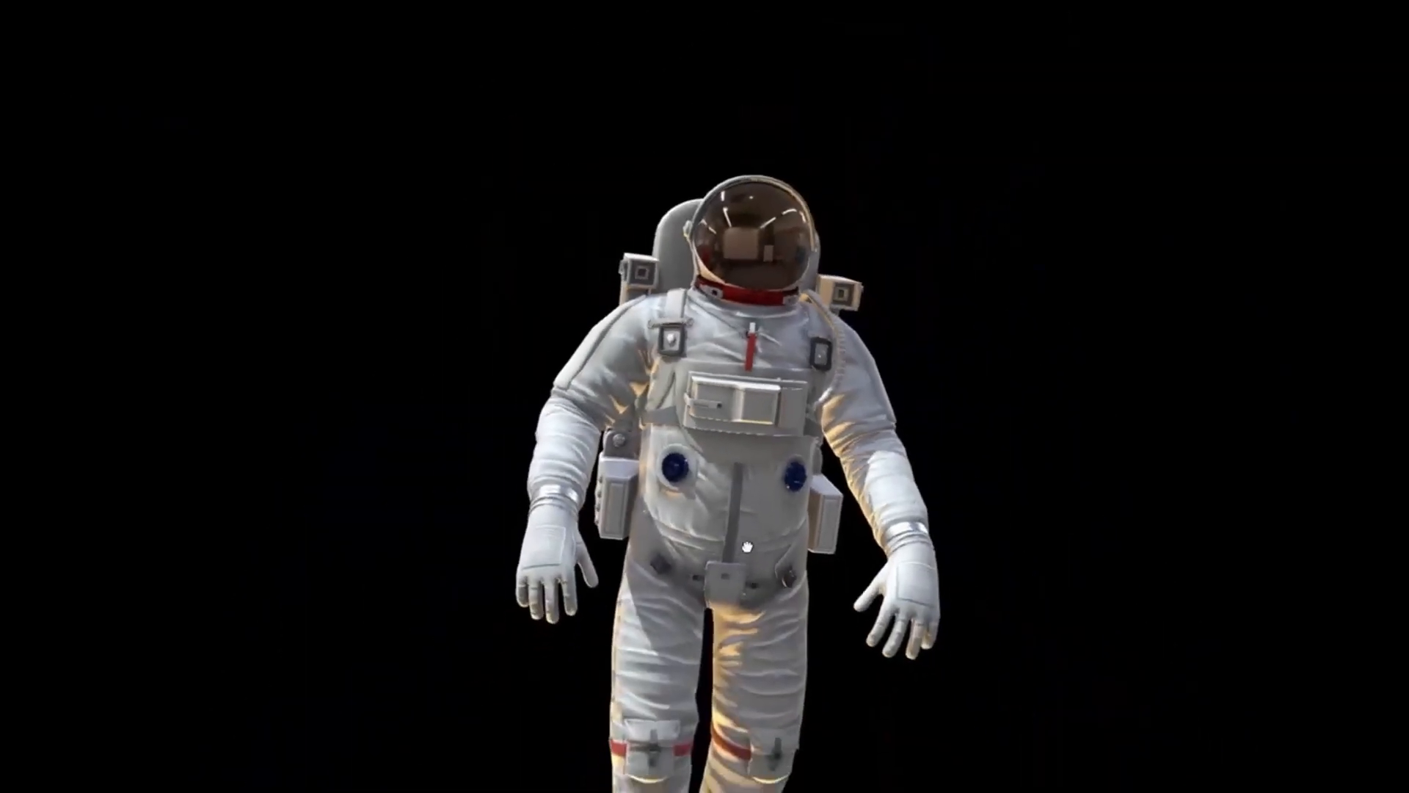
pyautogui.scroll(-5, 747, 547)
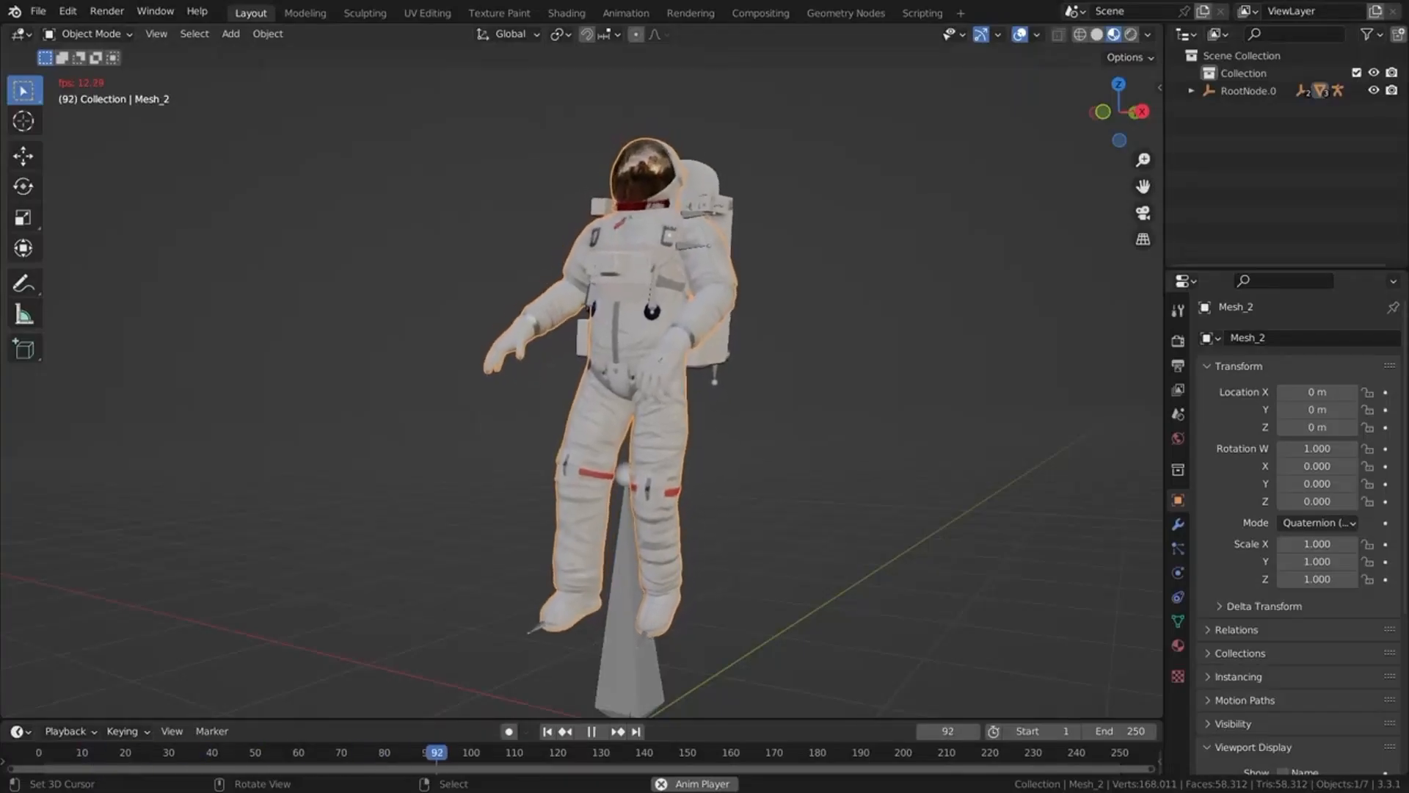
# Step: In Pose Mode, clear all transforms on every bone of the astronaut armature and delete its animation keyframes
pyautogui.click(110, 33)
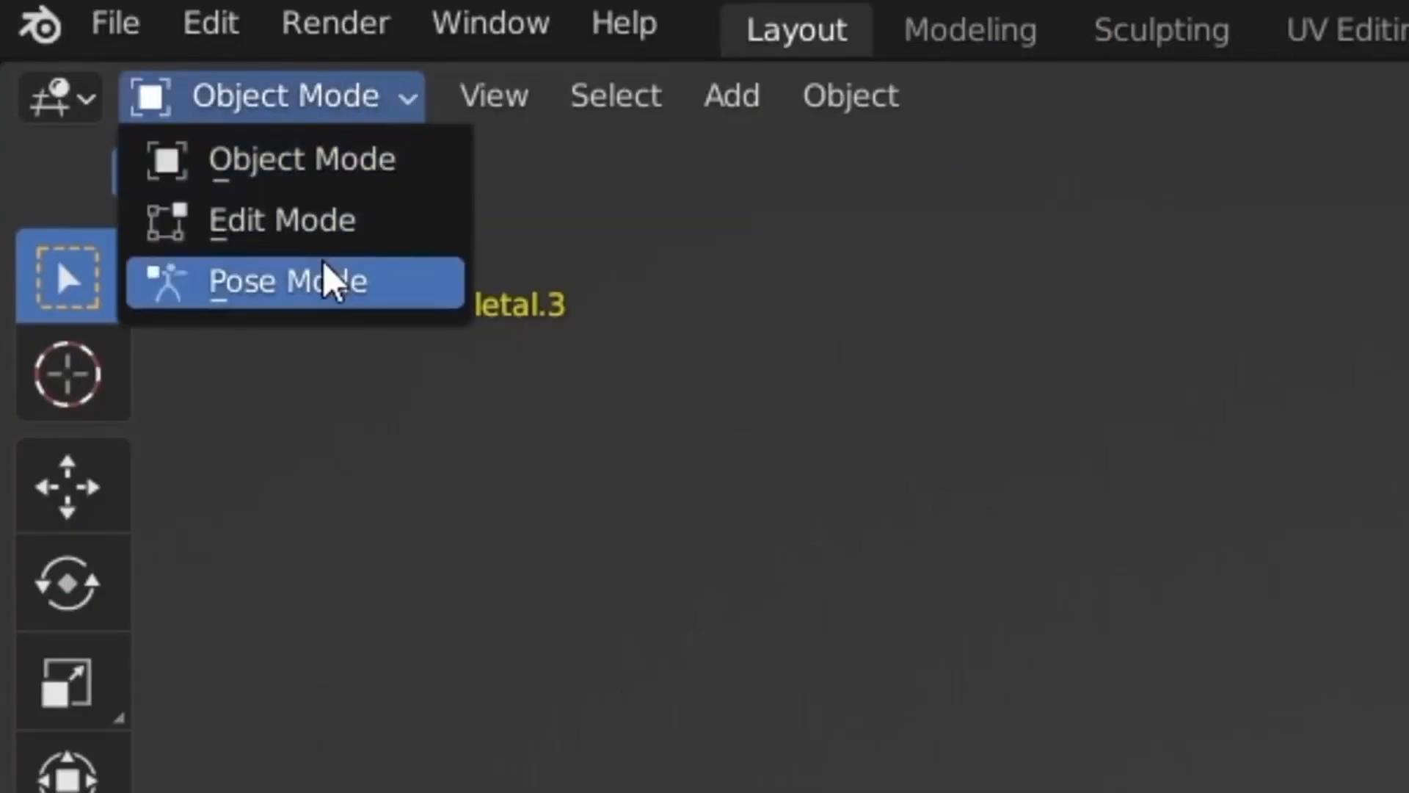
pyautogui.click(320, 281)
pyautogui.click(613, 94)
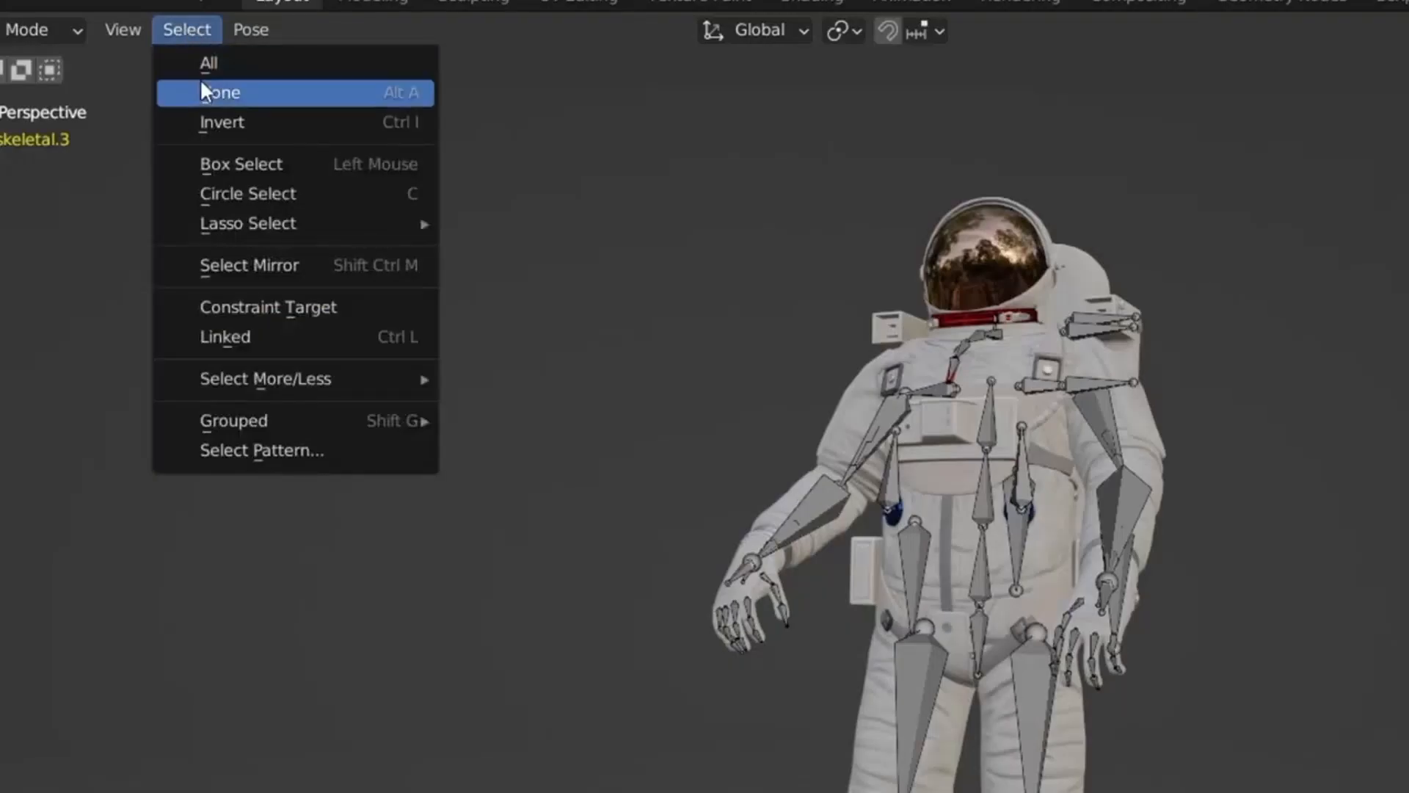
pyautogui.click(239, 71)
pyautogui.click(251, 30)
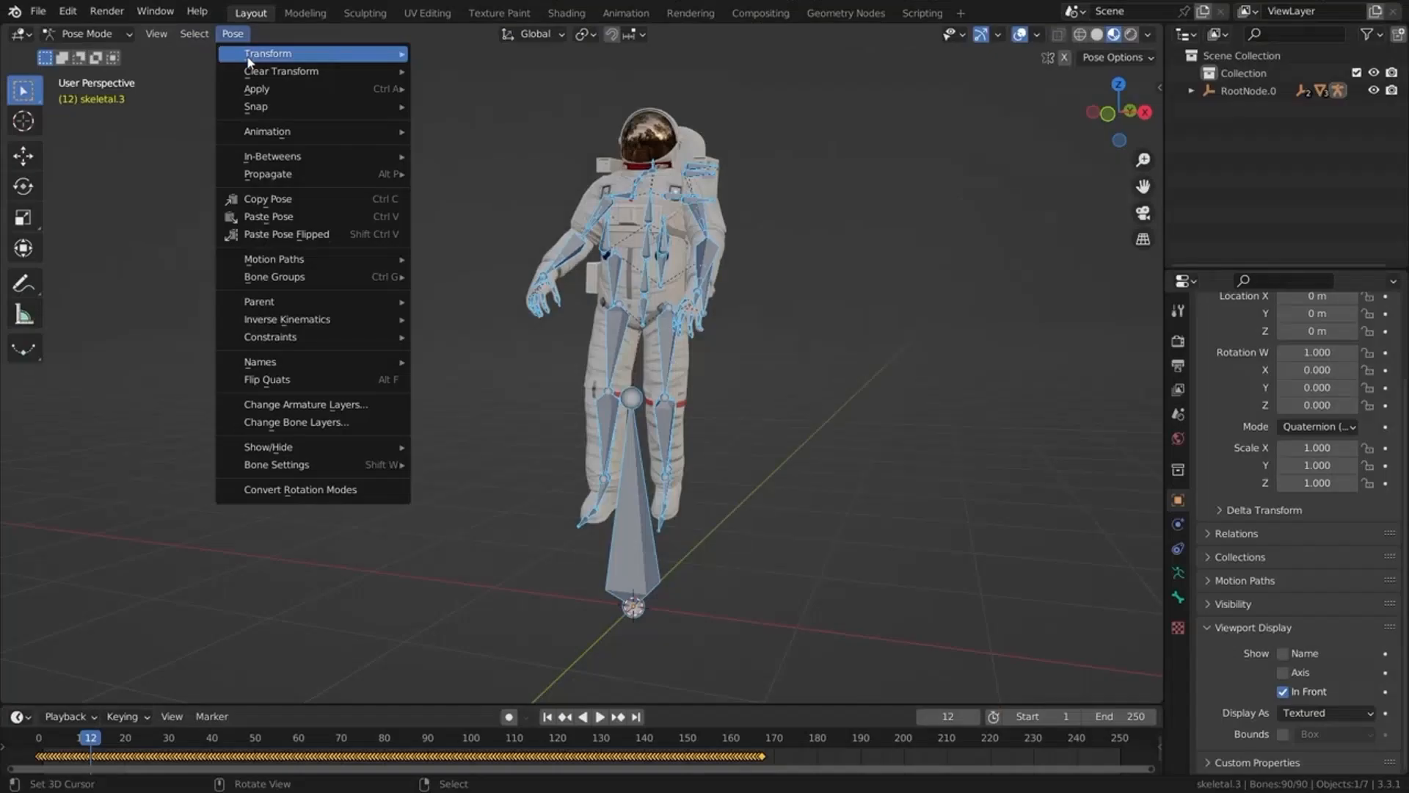
pyautogui.moveTo(258, 76)
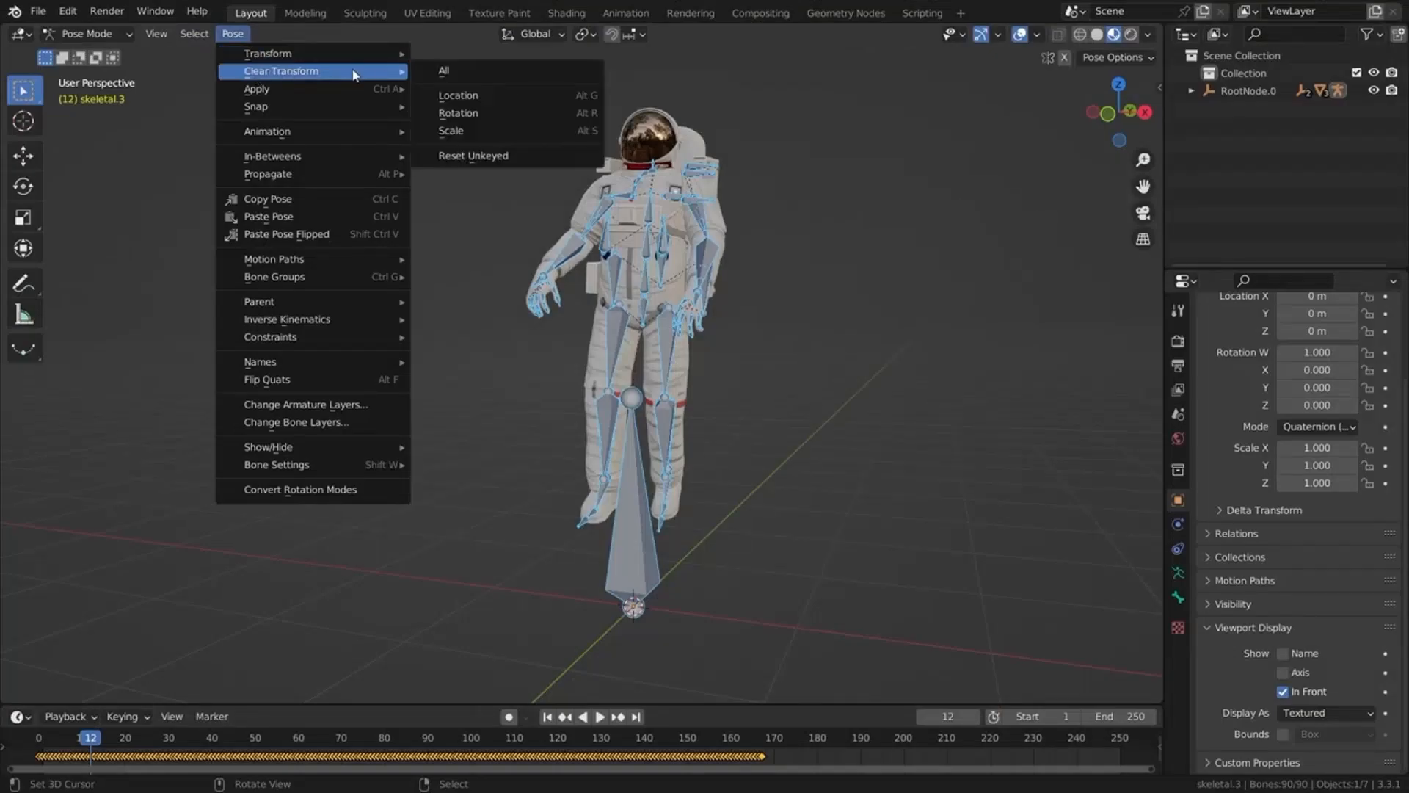
pyautogui.click(449, 73)
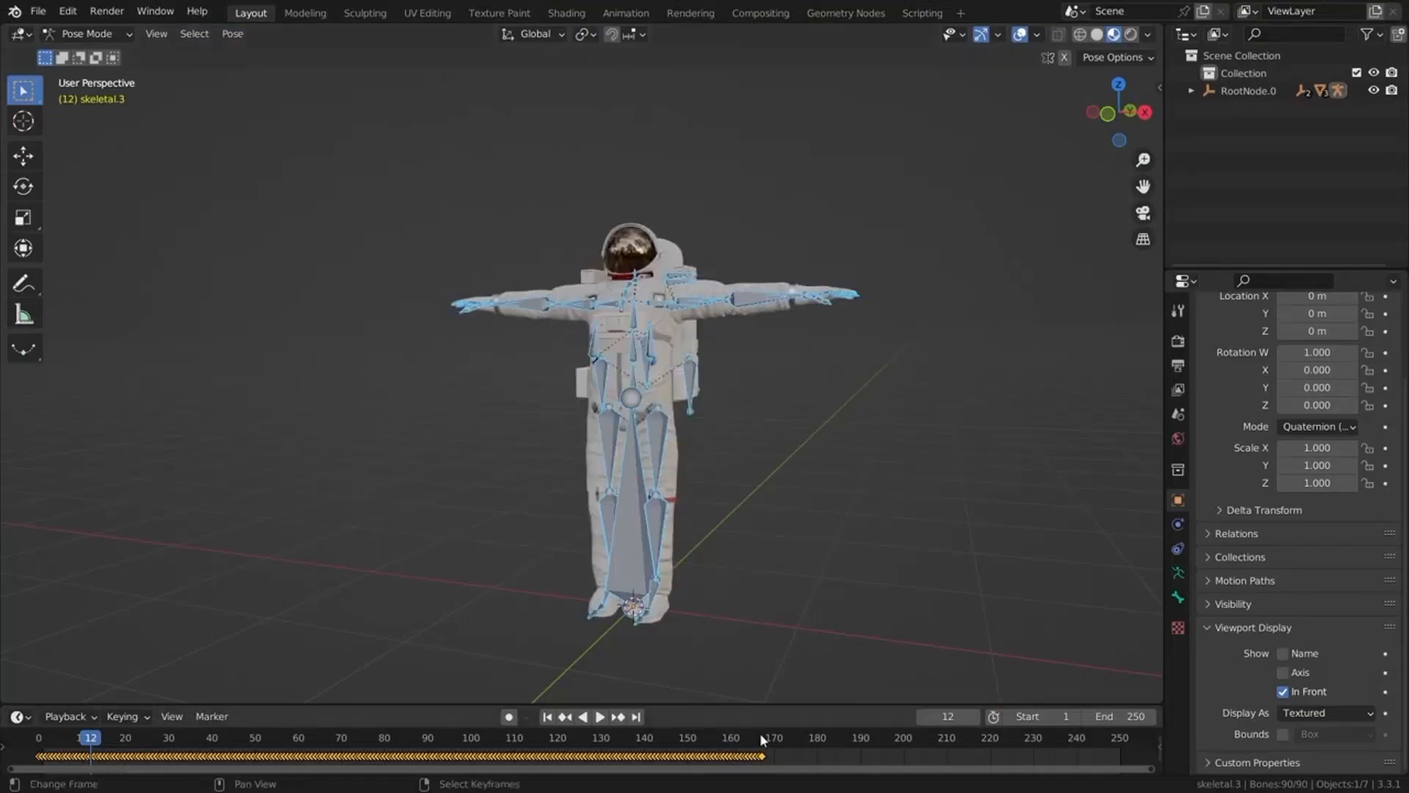
pyautogui.press('Delete')
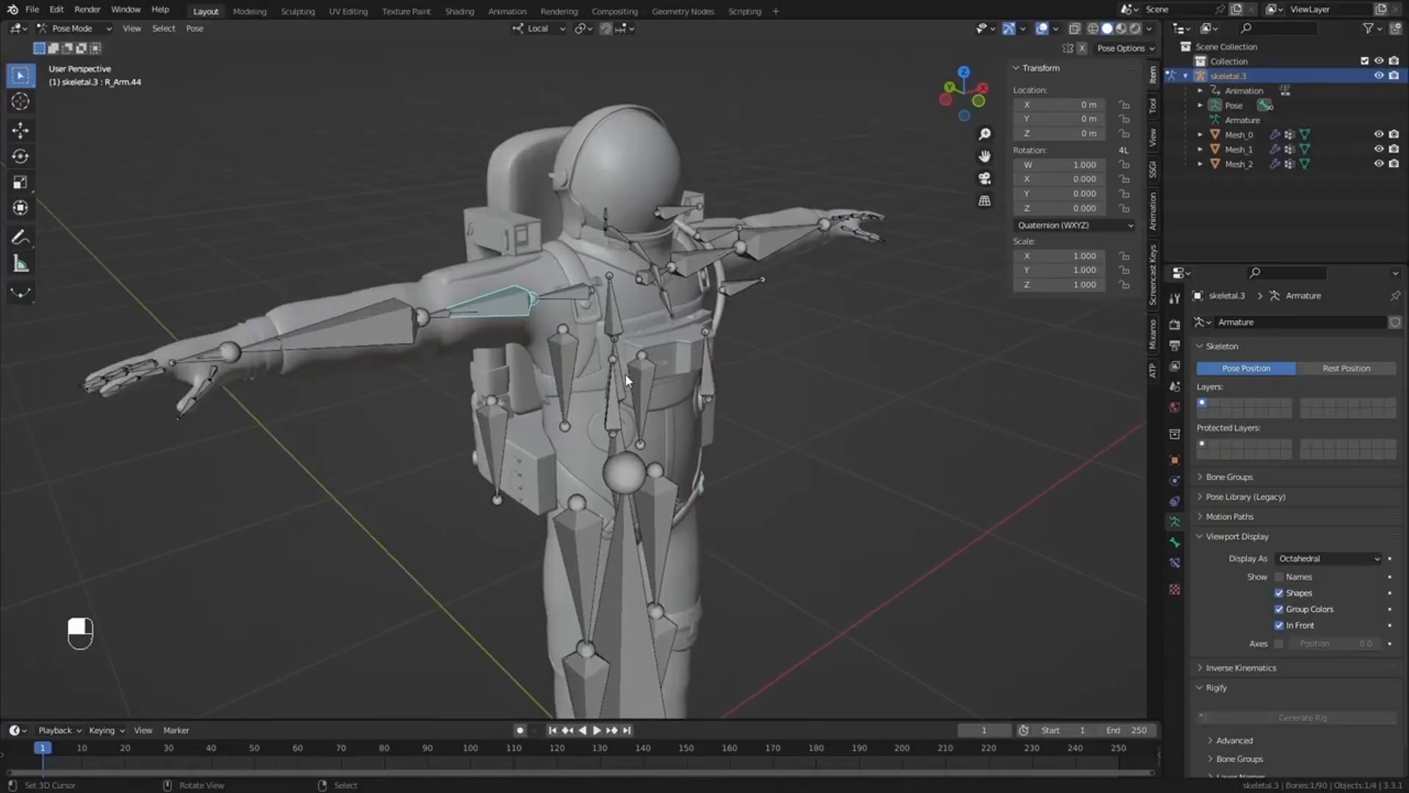
# Step: Rotate the astronaut's bones into a floating pose with one hand raised, the other arm lowered and one leg bent back
pyautogui.press('r')
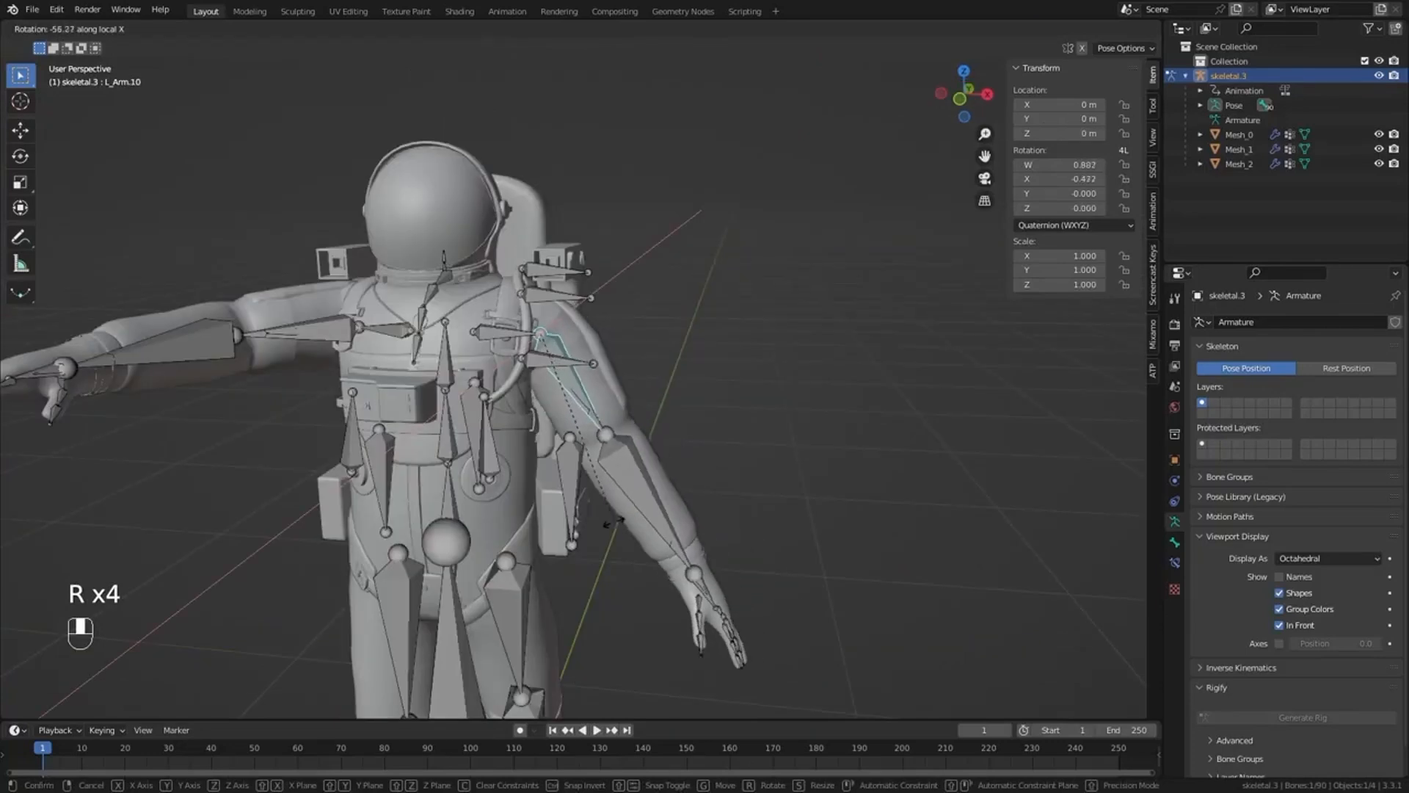
pyautogui.press('r')
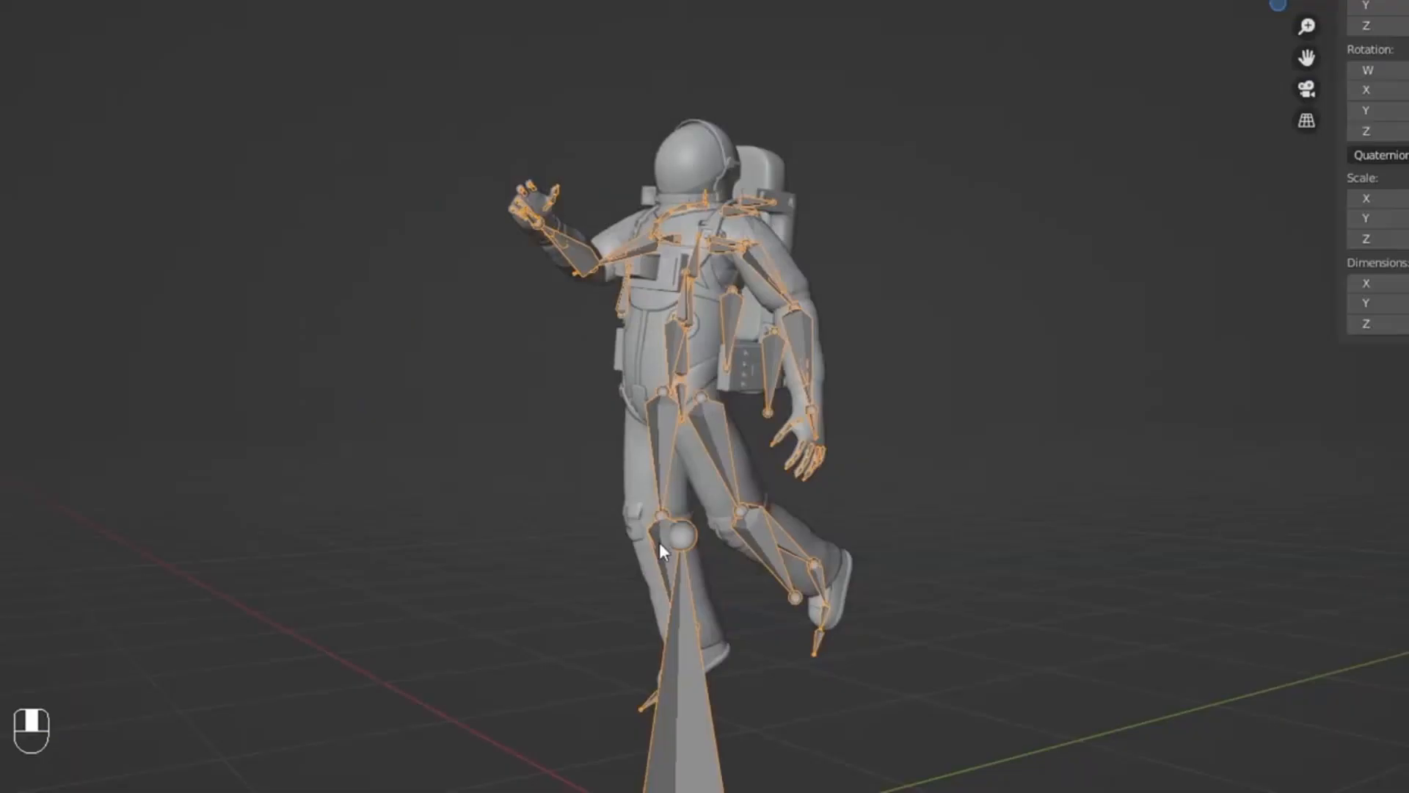
pyautogui.keyDown('shift'); pyautogui.moveTo(659, 543); pyautogui.dragTo(760, 480, button='middle'); pyautogui.keyUp('shift')
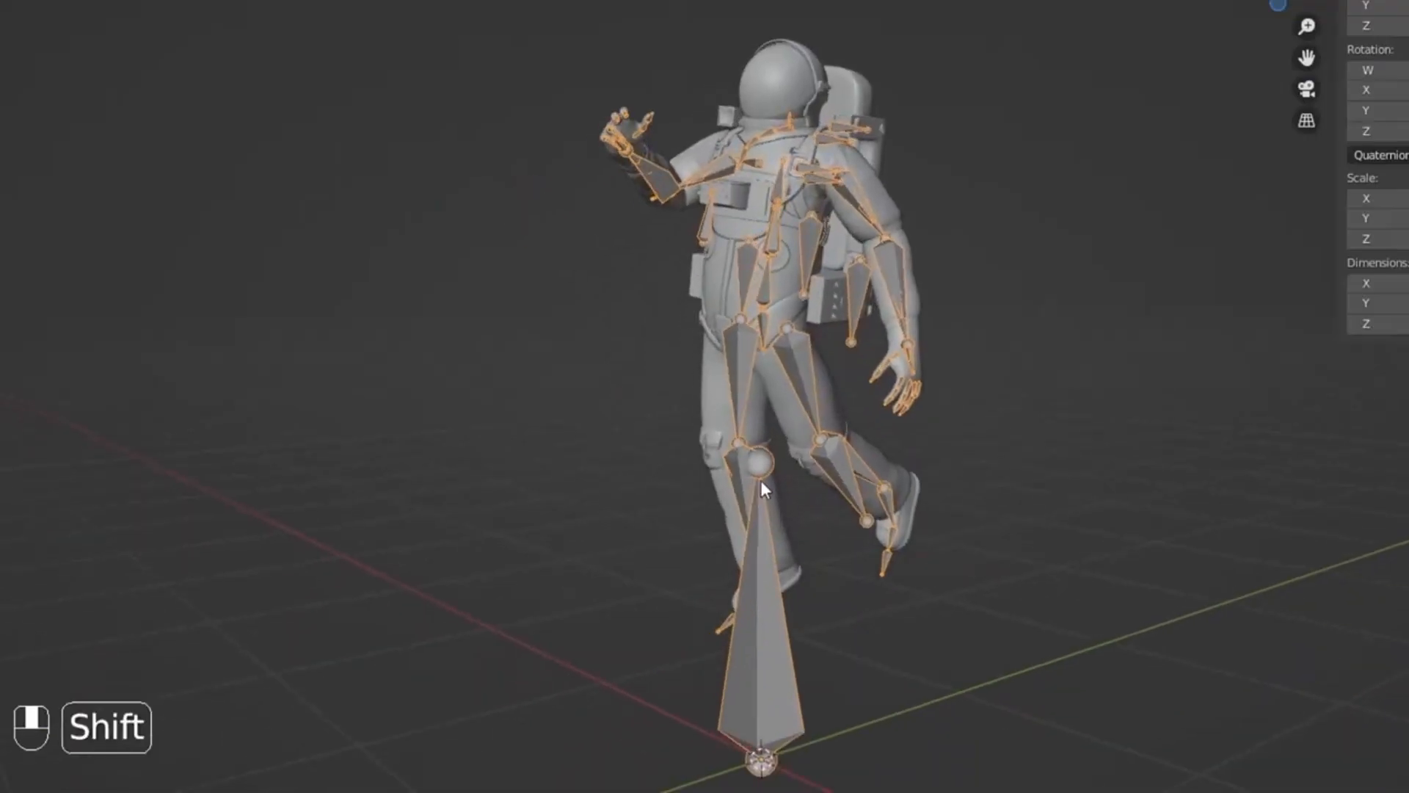
pyautogui.scroll(3, 818, 414)
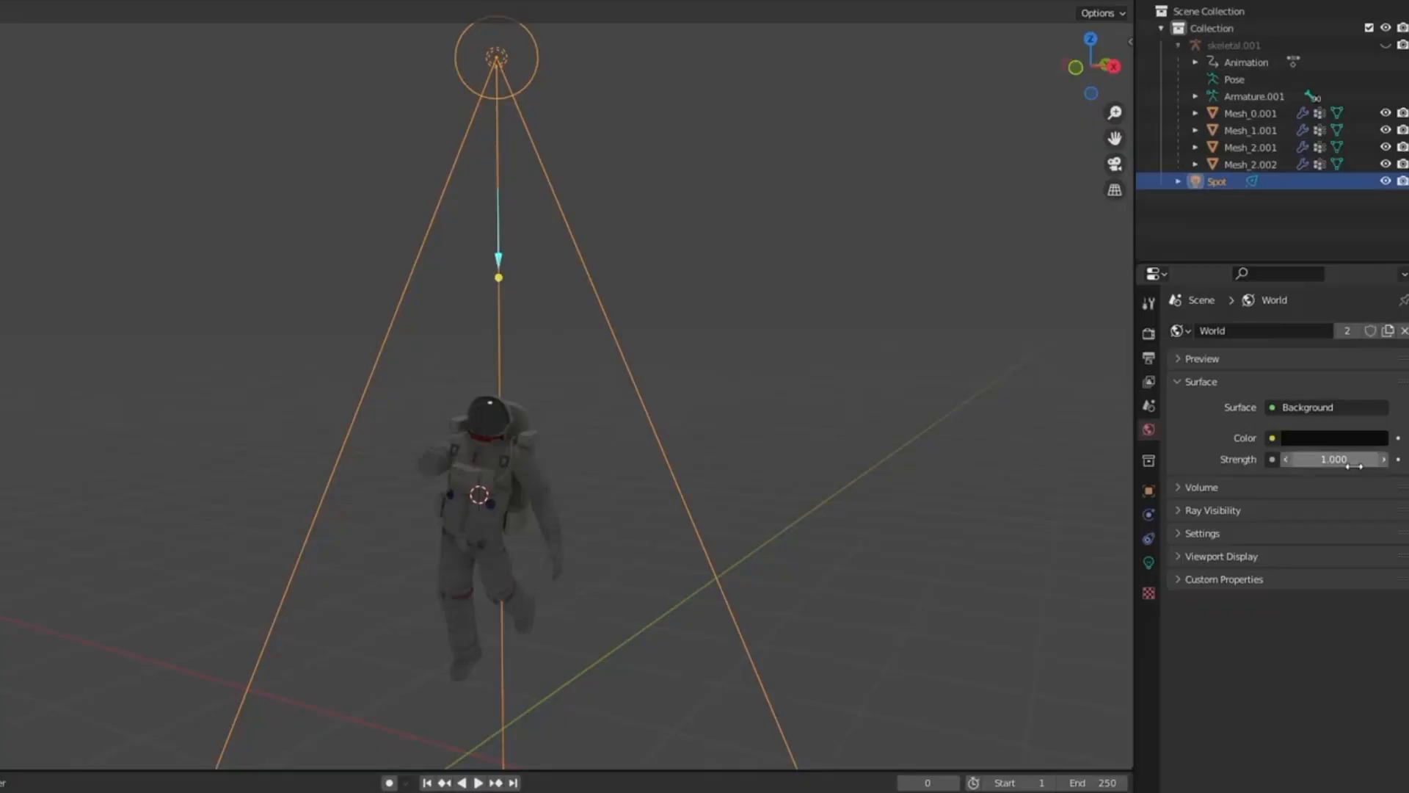
# Step: Set the world background strength to 0 and open the spot light's settings
pyautogui.moveTo(1334, 459); pyautogui.dragTo(1307, 459)
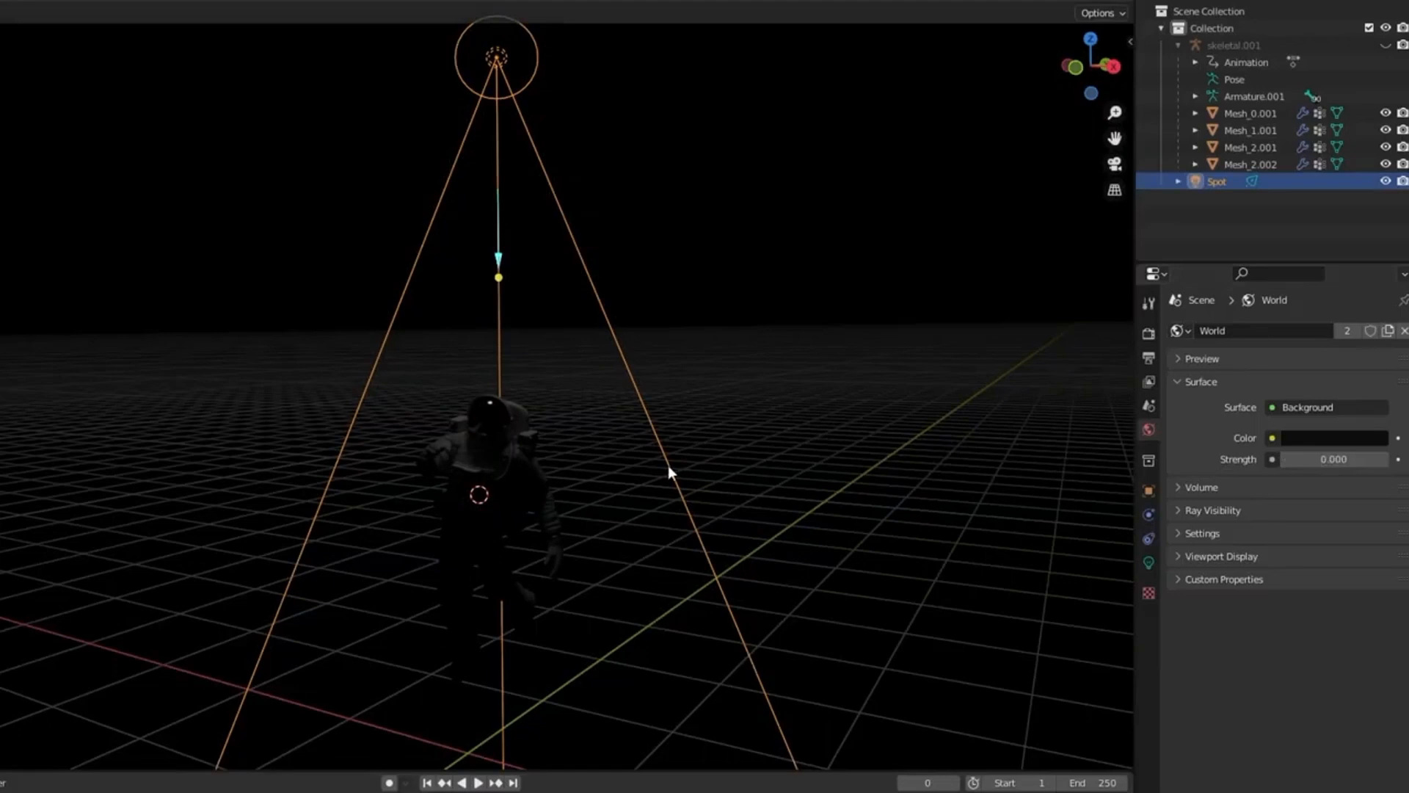
pyautogui.click(1149, 563)
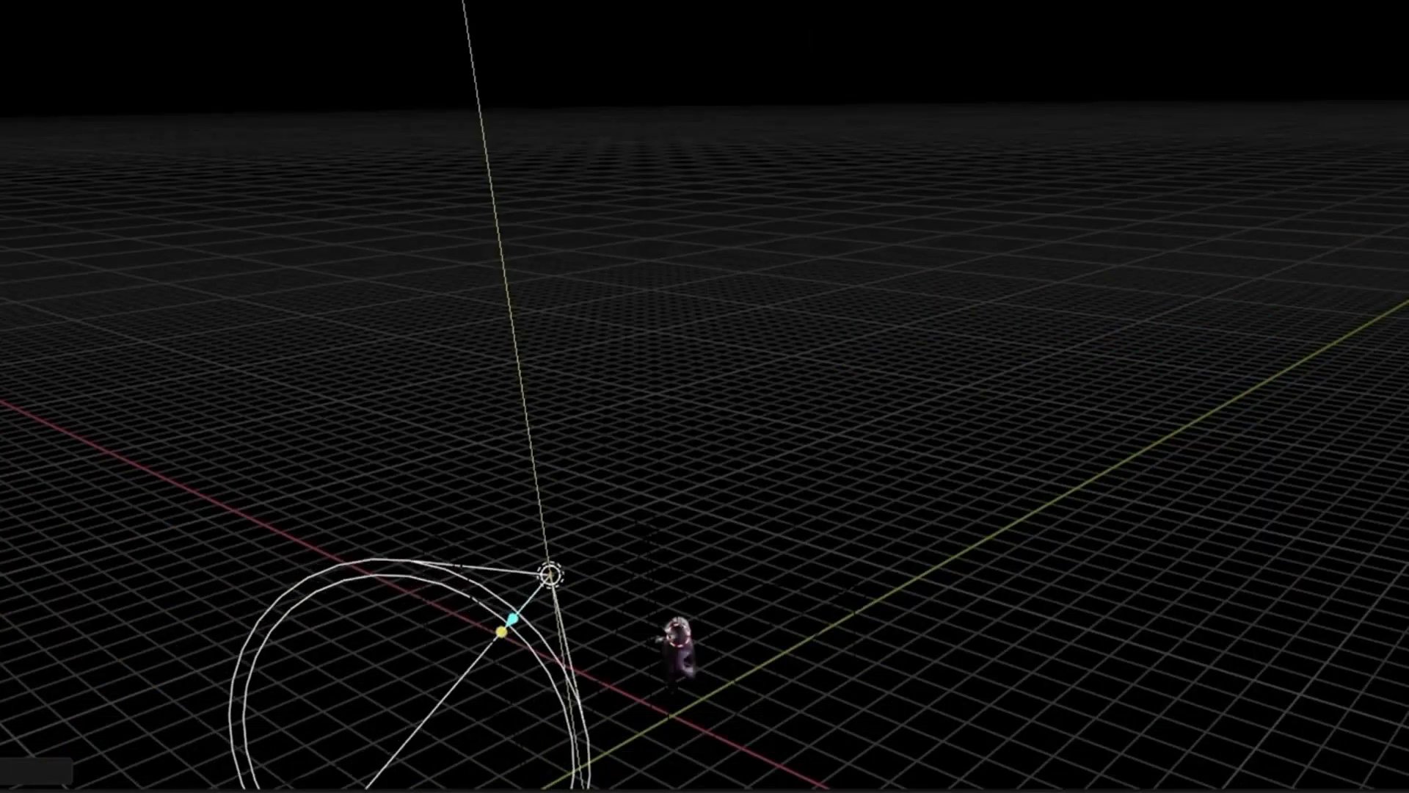
# Step: Aim an additional turquoise 709.1 W spot light at the astronaut and check the lighting through the camera
pyautogui.press('r')
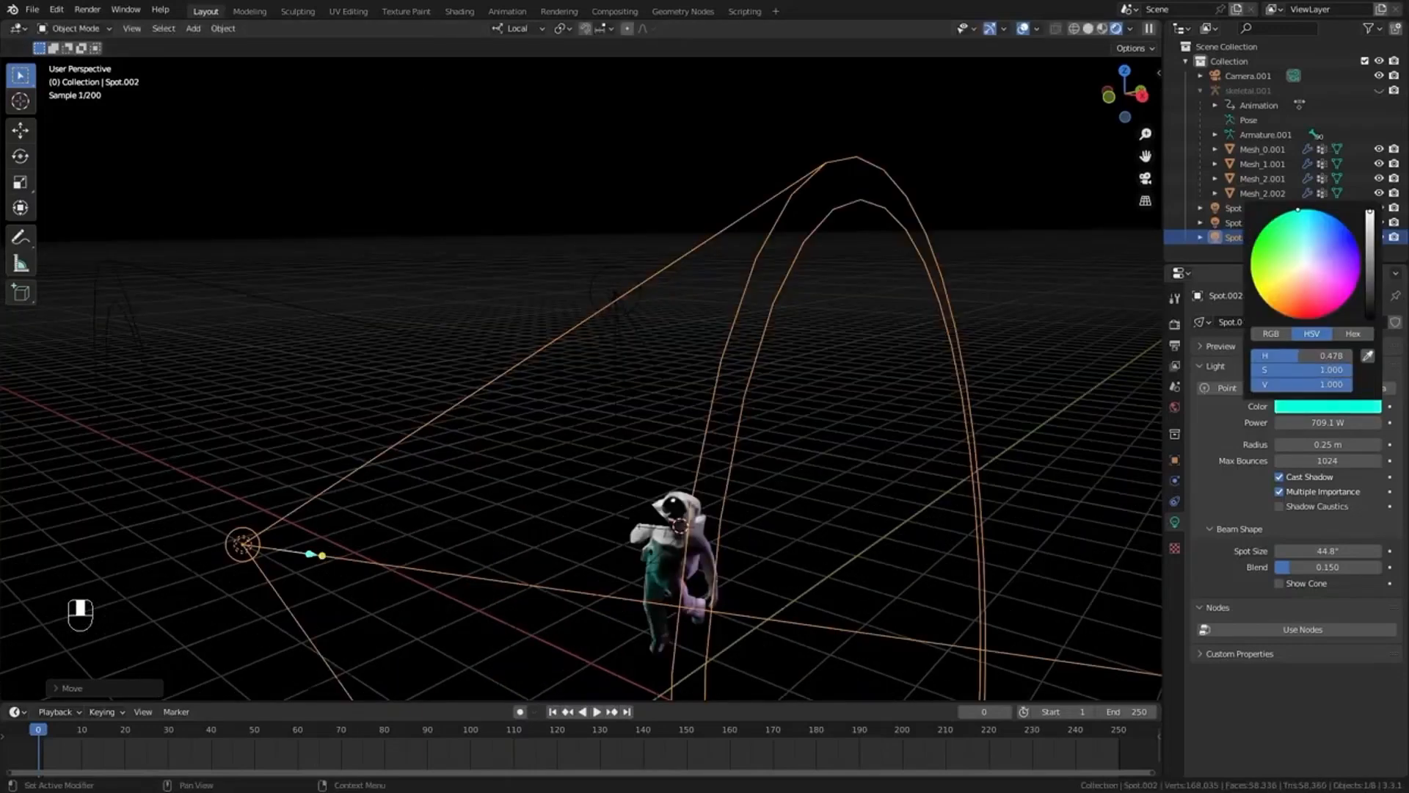
pyautogui.press('KP_0')
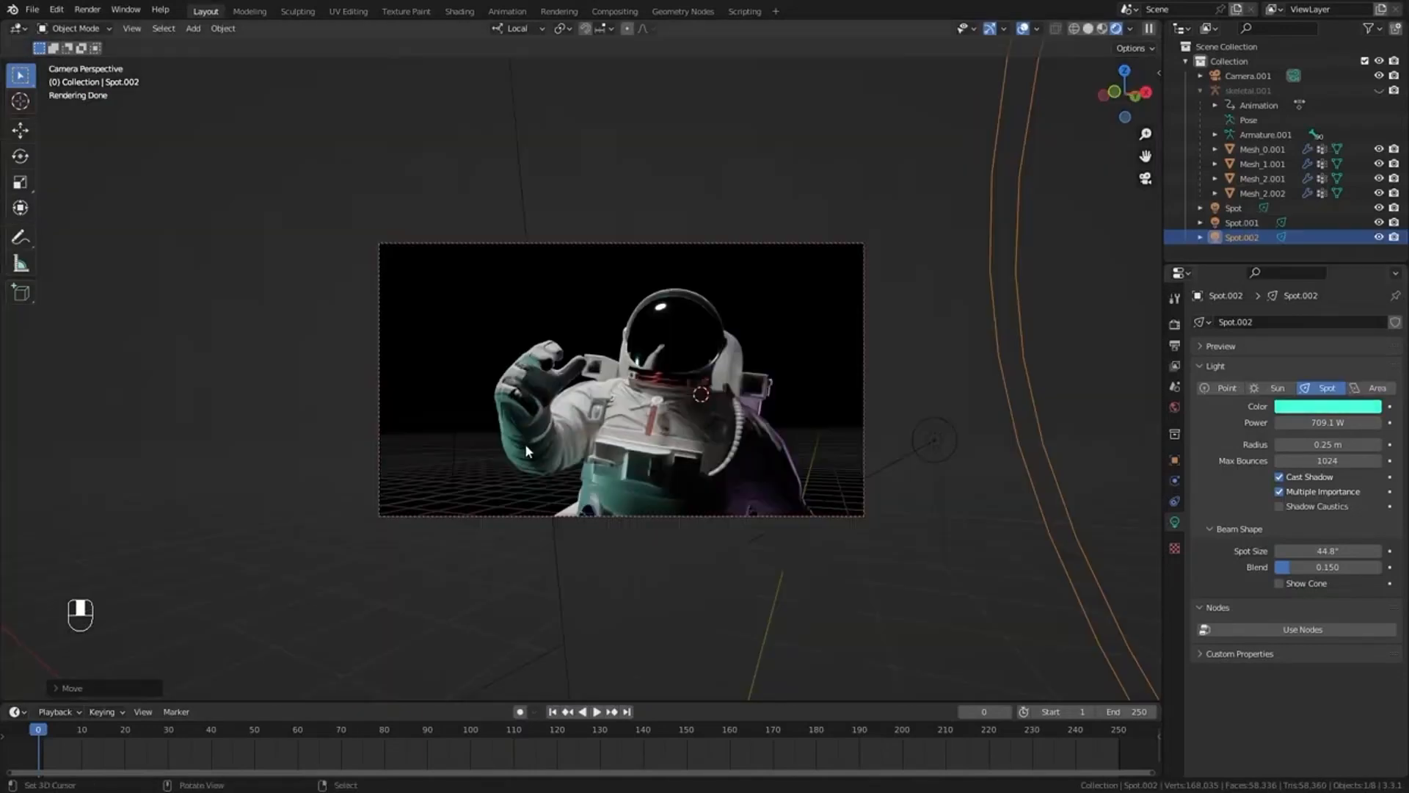
pyautogui.scroll(-5, 433, 448)
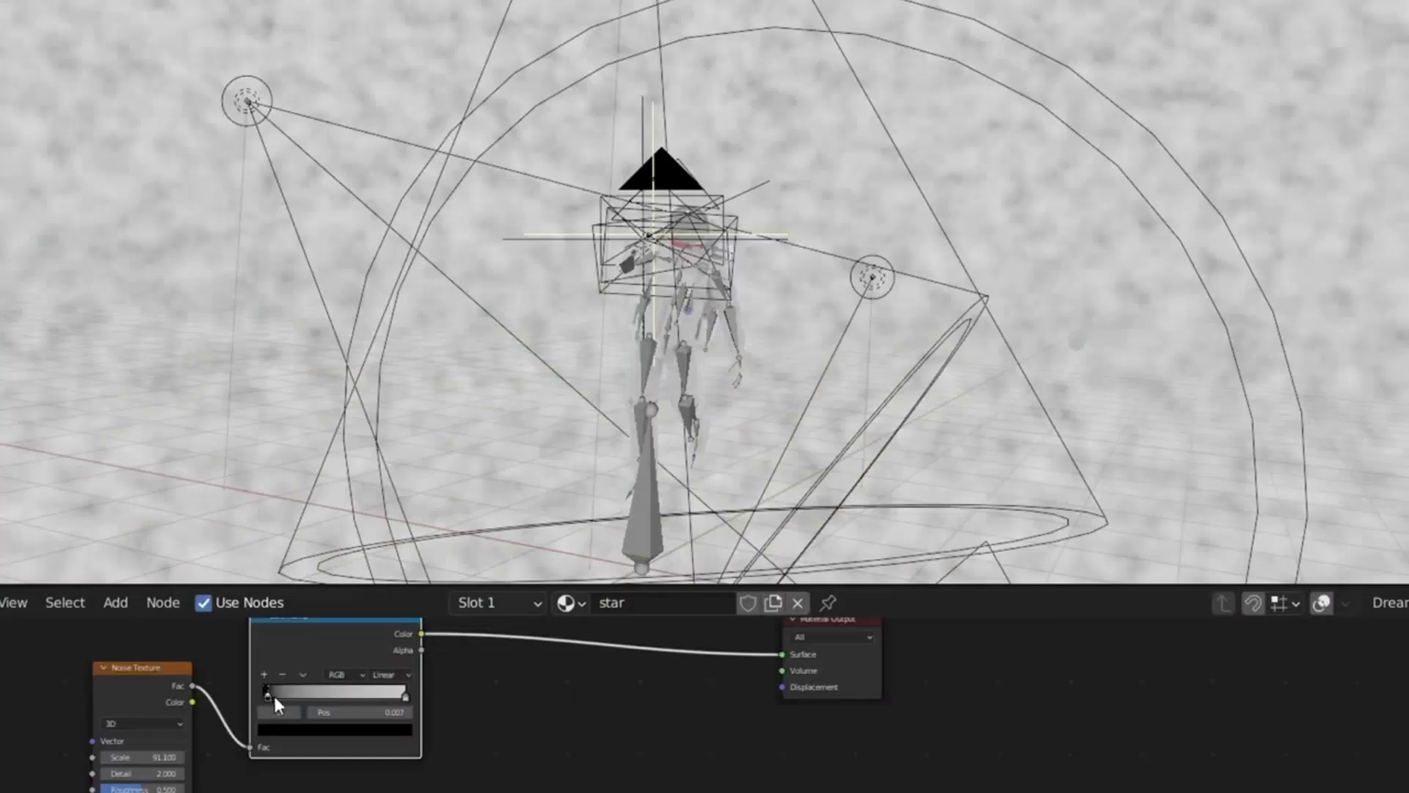
# Step: Move the black stop of the star material's color ramp close to the white stop
pyautogui.moveTo(273, 693); pyautogui.dragTo(378, 698)
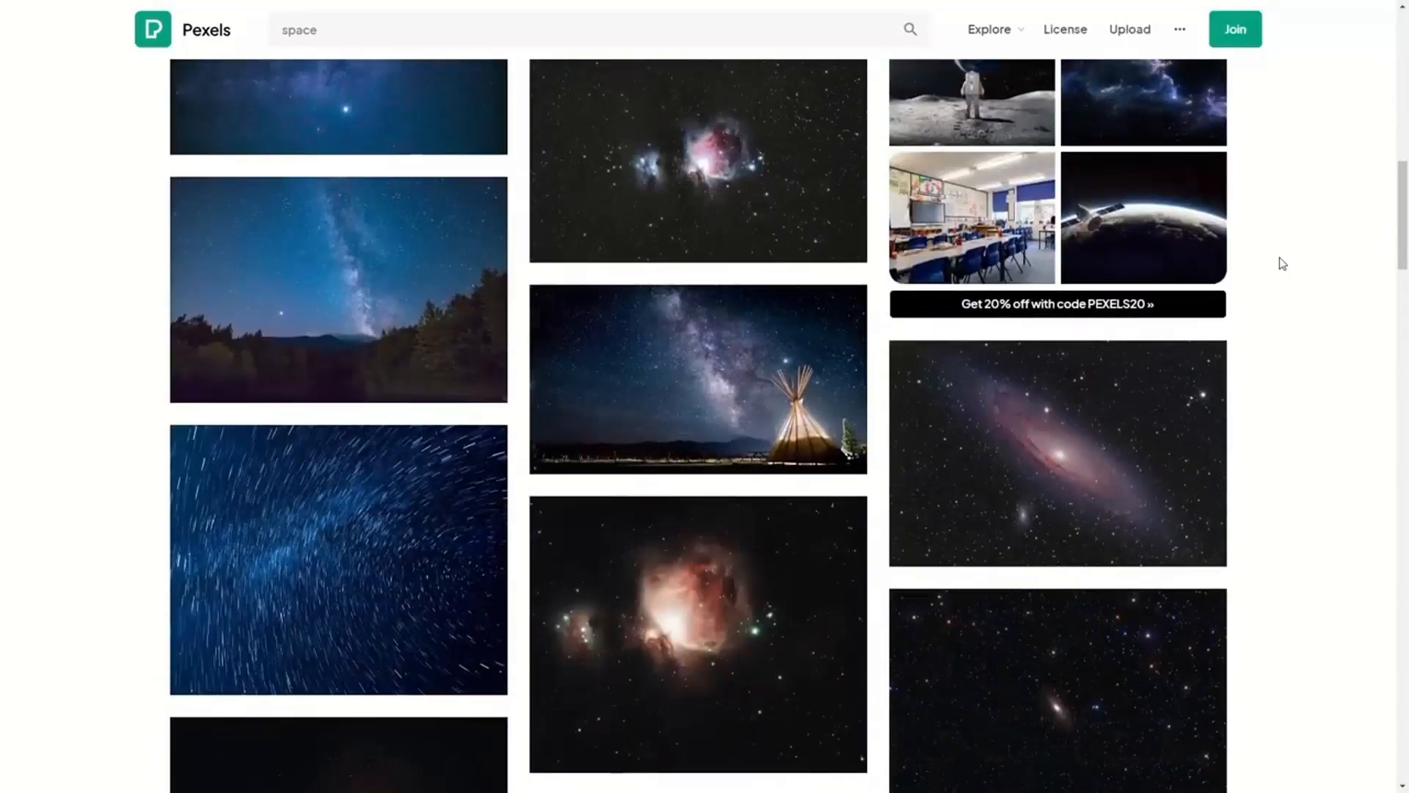
# Step: Browse space images on Pexels and "butterflies" models on Sketchfab
pyautogui.scroll(-5, 1283, 263)
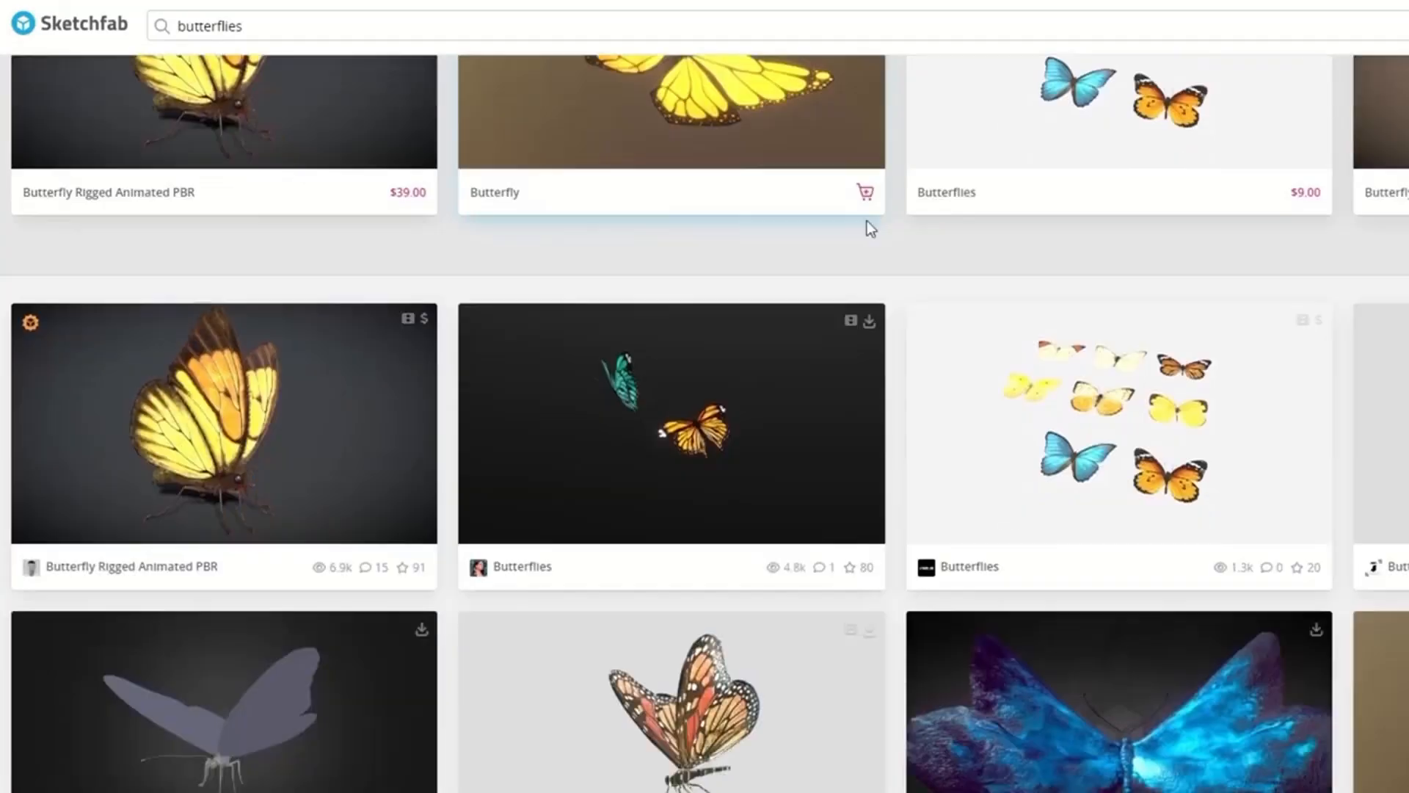
pyautogui.scroll(-10, 1287, 302)
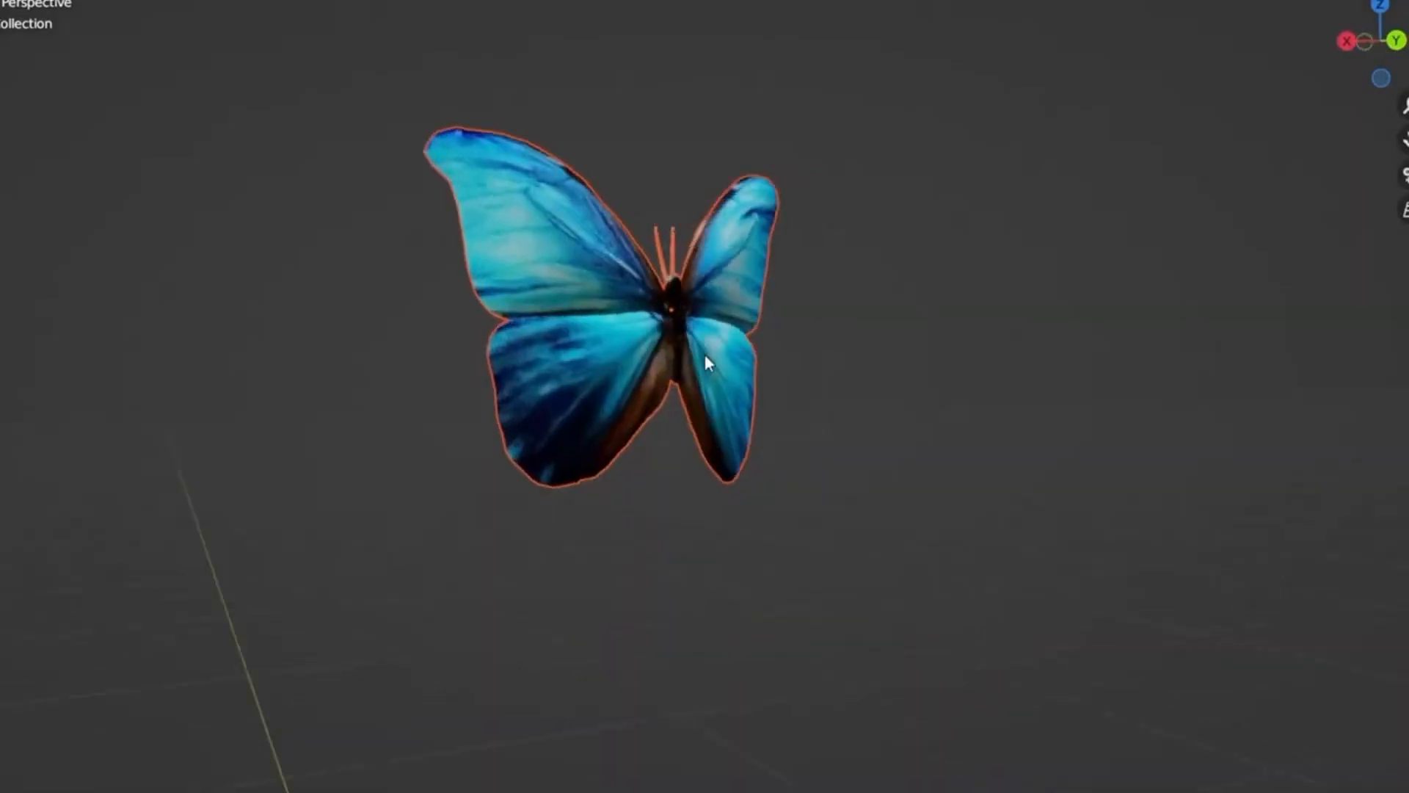
# Step: Add a Hue Saturation Value node with Hue 1.000 and an Emission node to the butterfly's Textured material
pyautogui.moveTo(704, 363); pyautogui.dragTo(431, 560, button='middle')
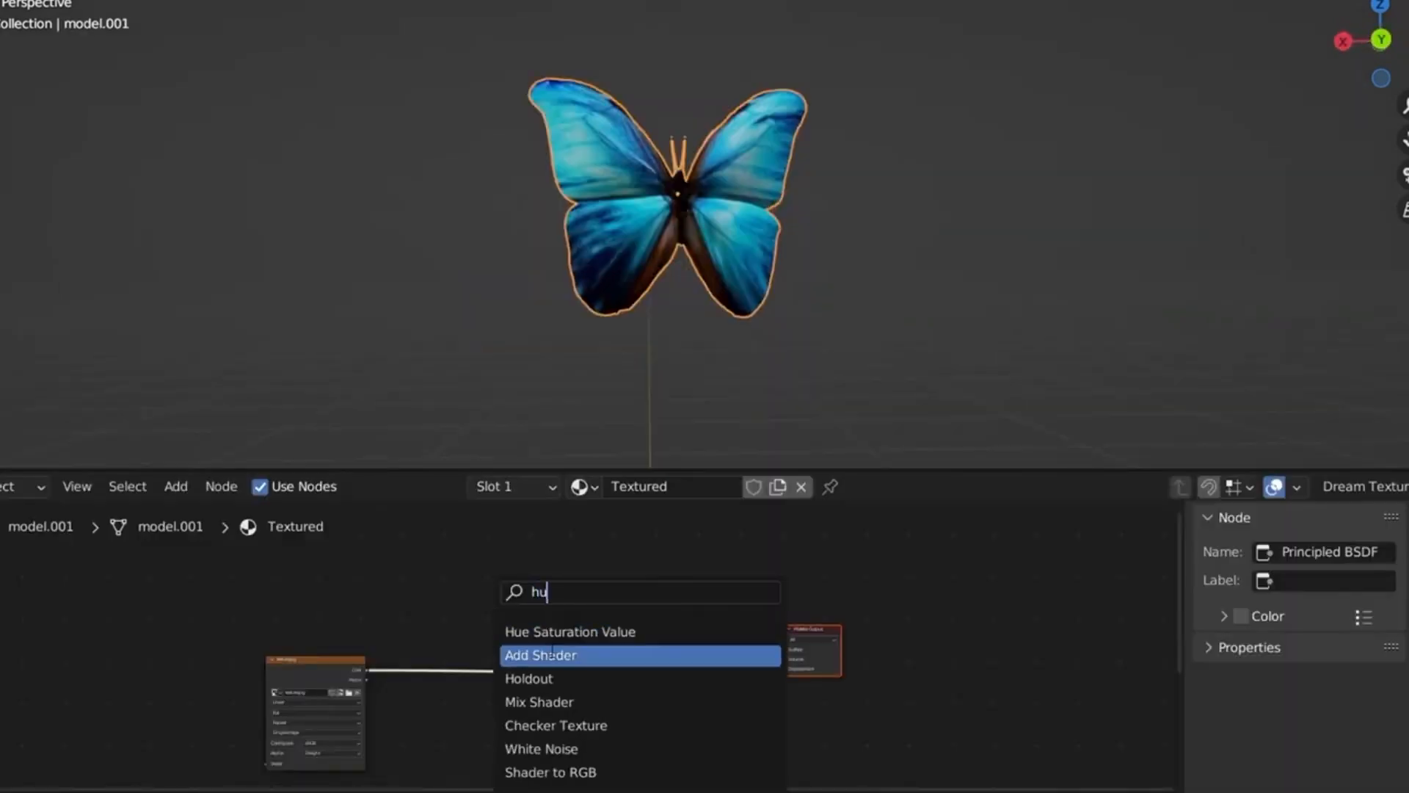
pyautogui.click(558, 631)
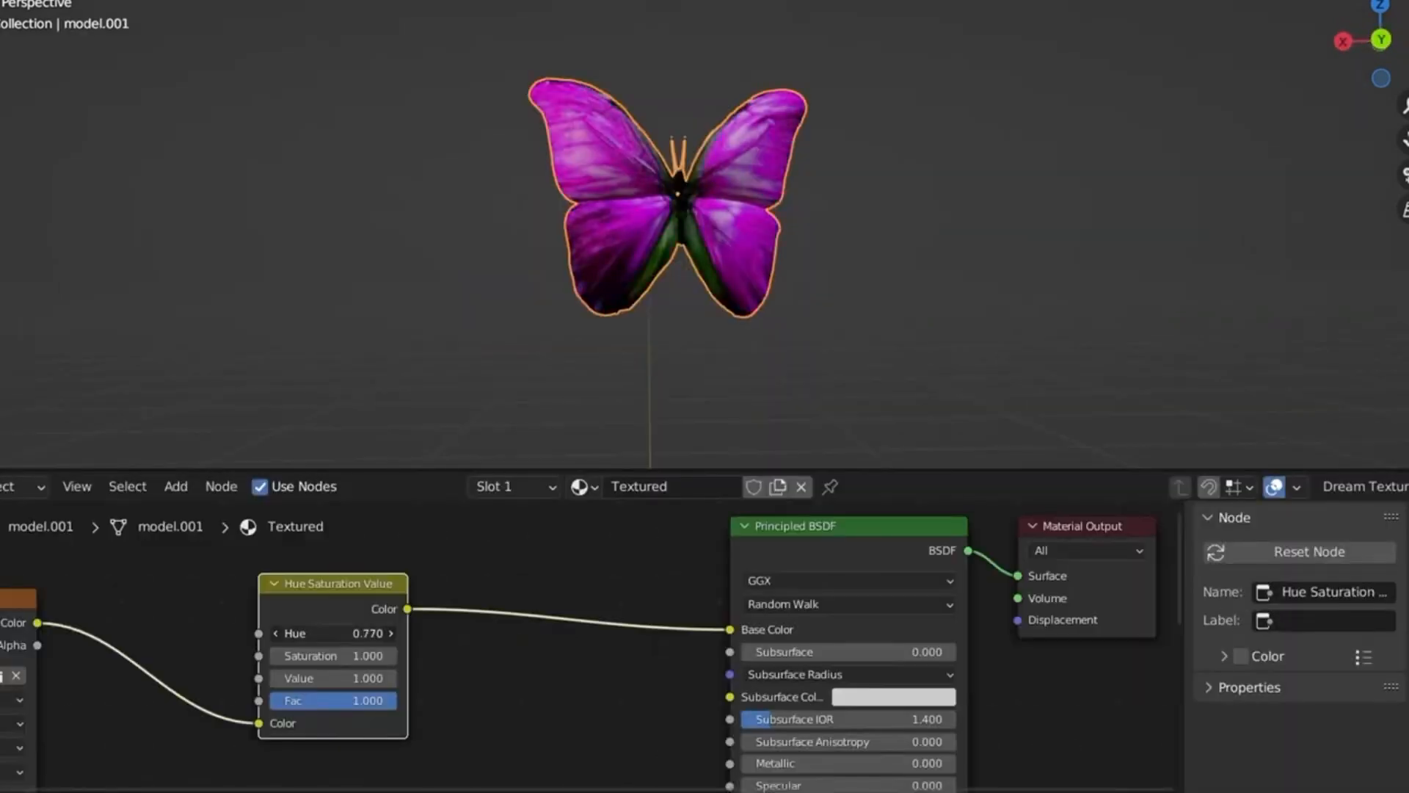
pyautogui.moveTo(323, 633); pyautogui.dragTo(347, 635)
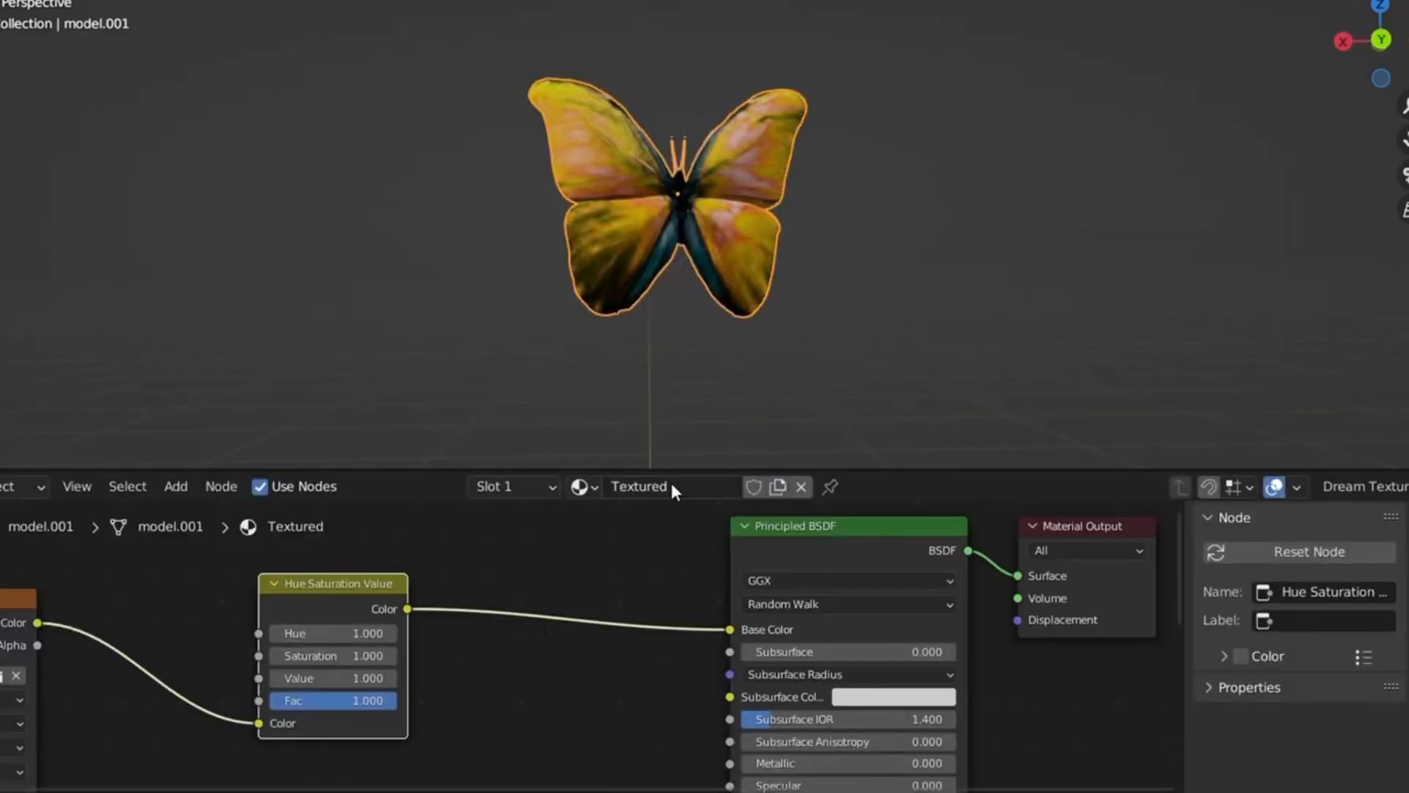
pyautogui.write('emi')
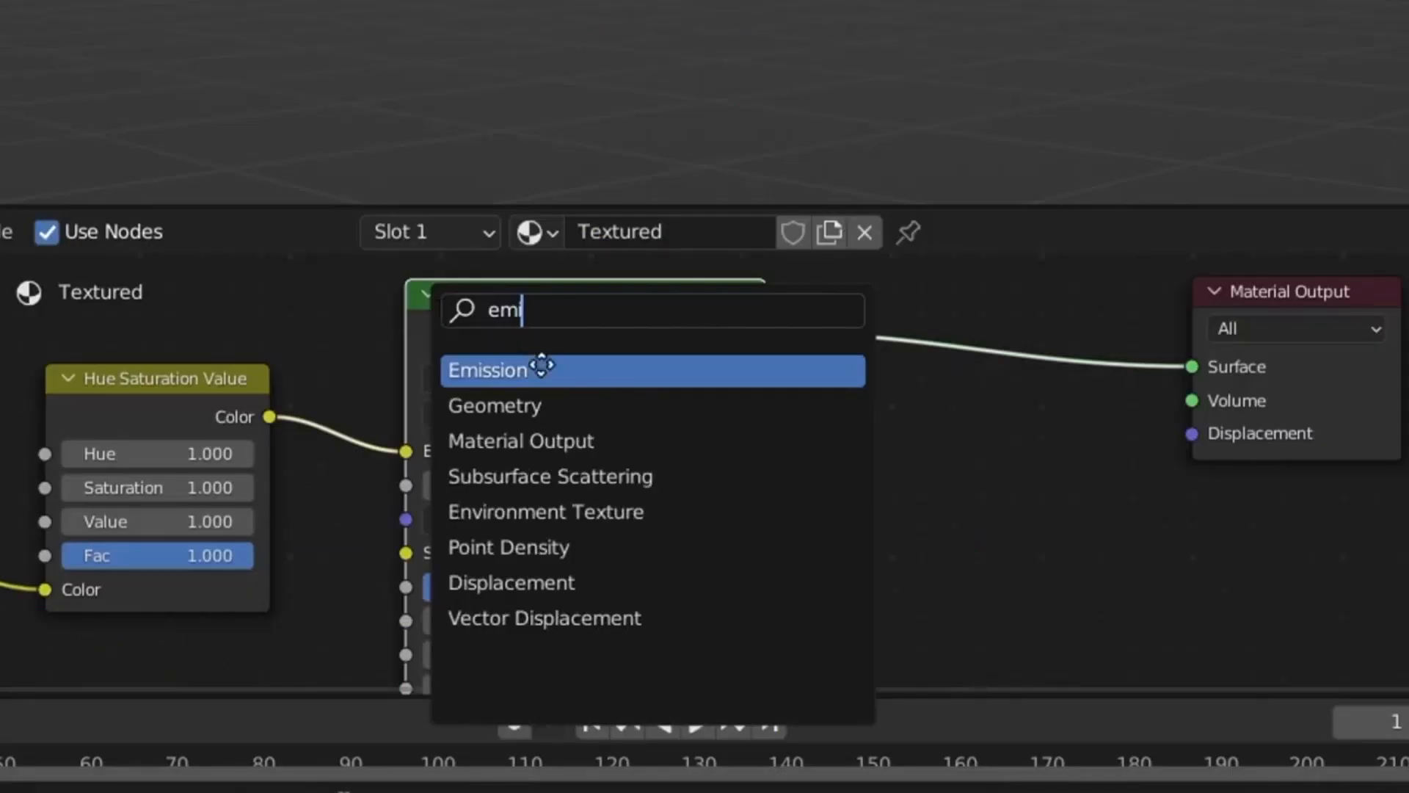
pyautogui.press('Return')
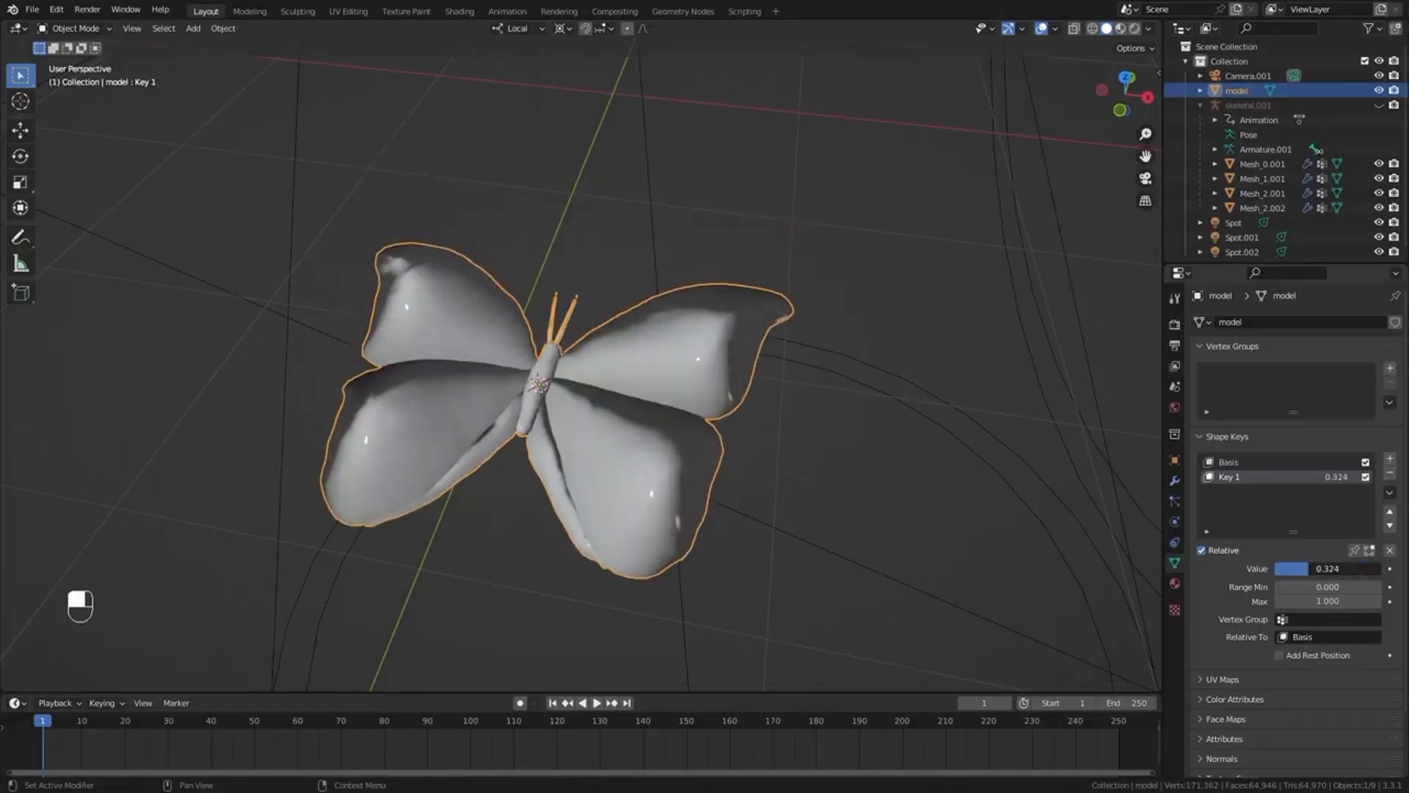
# Step: Play back the butterfly's wing motion and duplicate the butterfly
pyautogui.press('space')
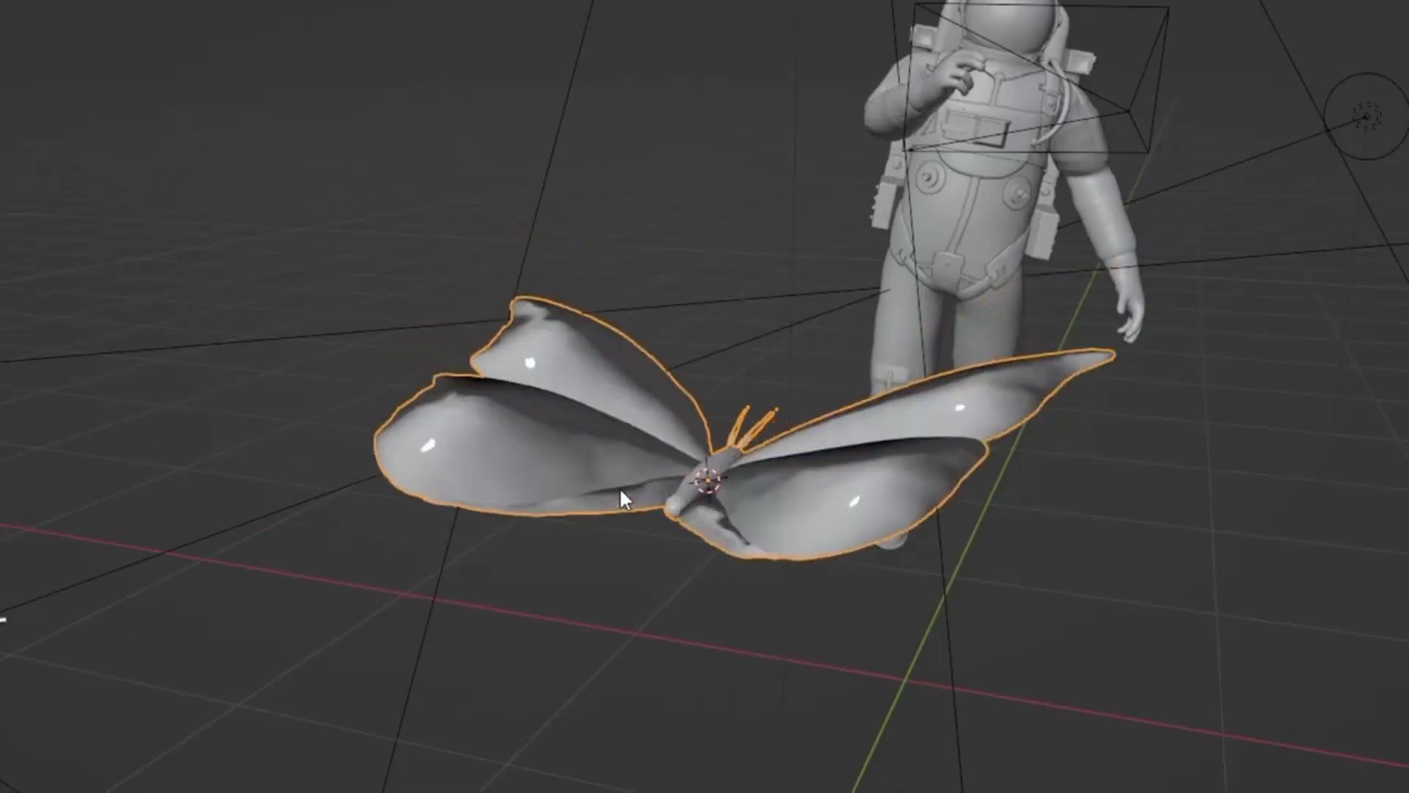
pyautogui.moveTo(619, 486); pyautogui.dragTo(840, 361, button='middle')
pyautogui.hotkey('shift', 'd')
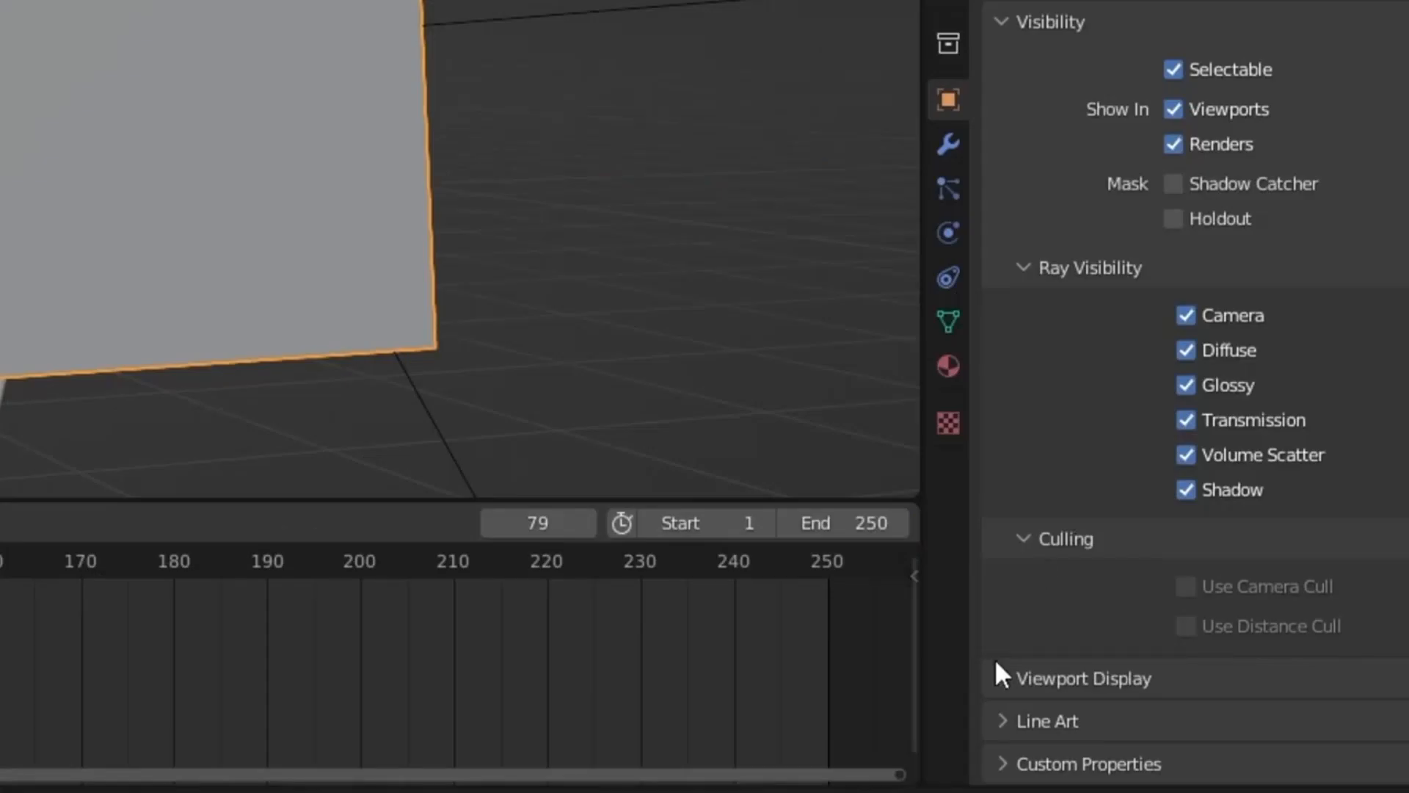
# Step: Set the viewport display of the cube around the astronaut to Wire
pyautogui.click(998, 670)
pyautogui.click(1174, 626)
pyautogui.click(1170, 503)
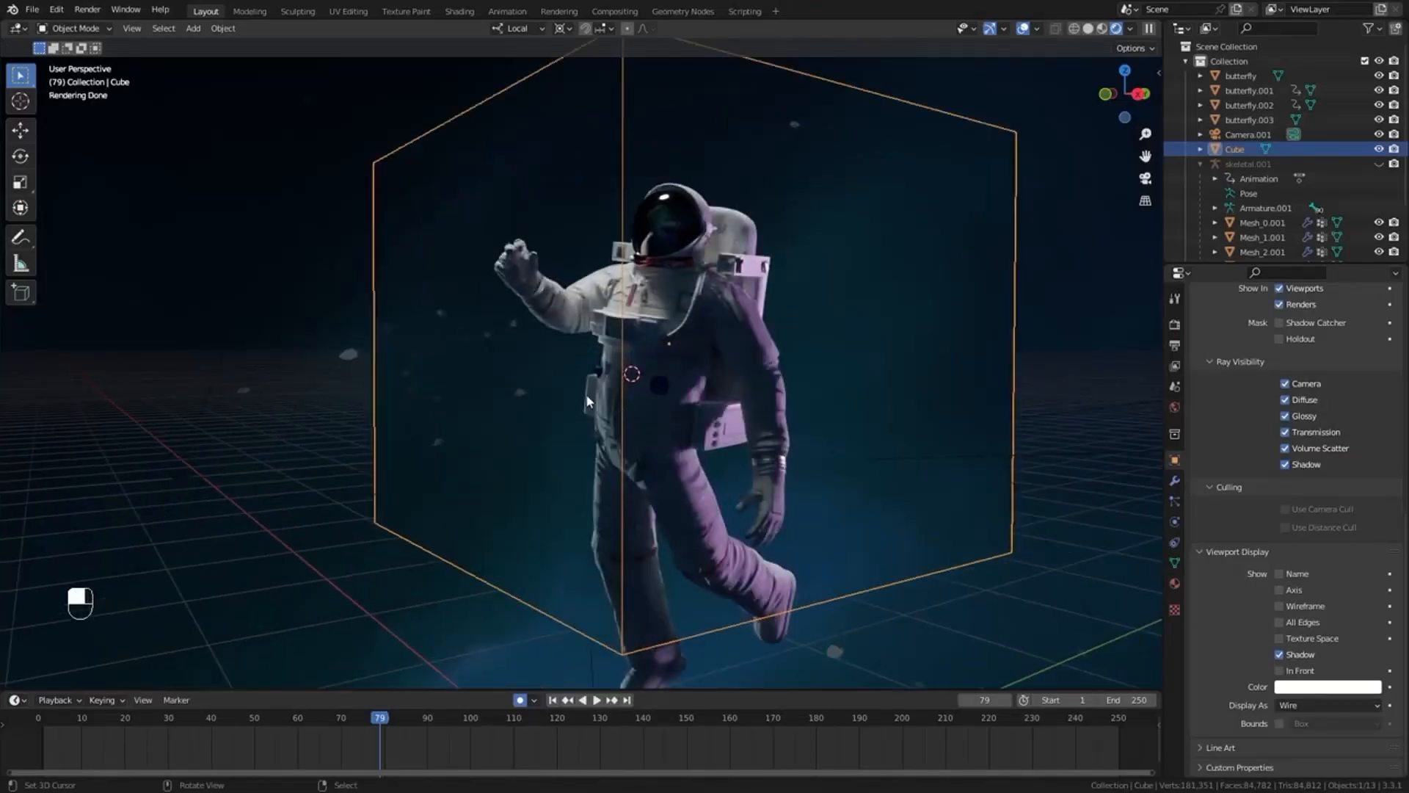
pyautogui.scroll(-3, 608, 397)
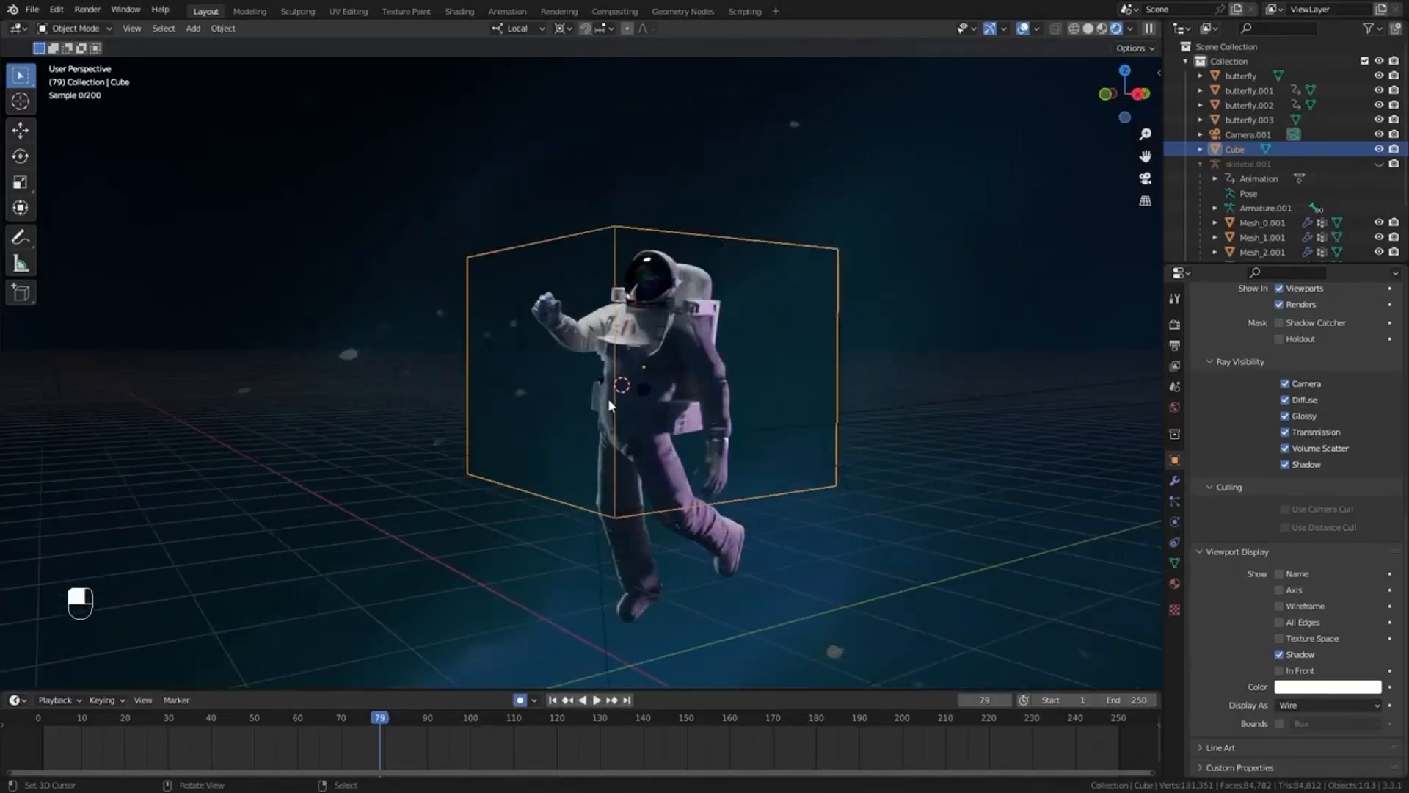
pyautogui.moveTo(608, 398); pyautogui.dragTo(636, 392, button='middle')
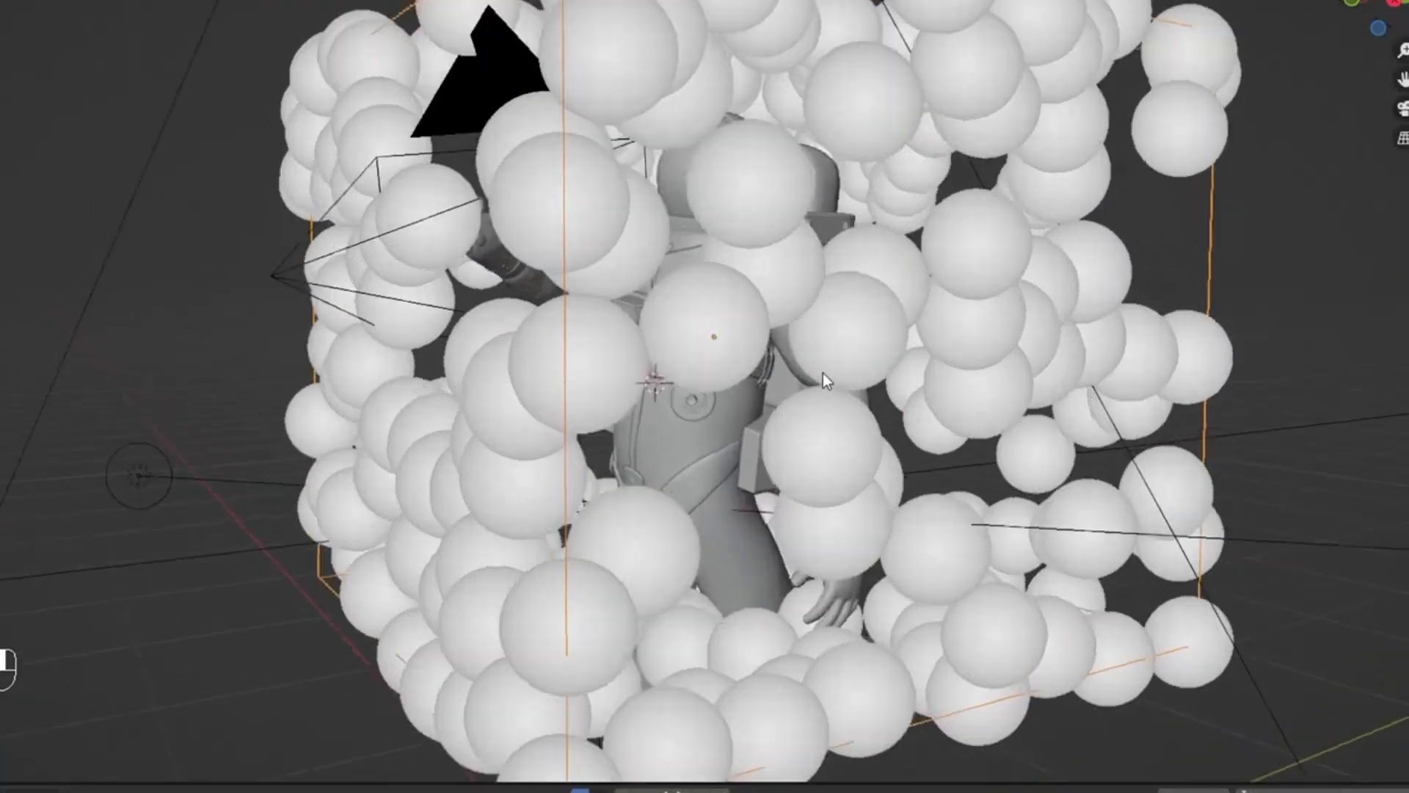
# Step: Set the cube's particle system to emit from Volume with a Normal velocity of 0.001
pyautogui.click(1215, 411)
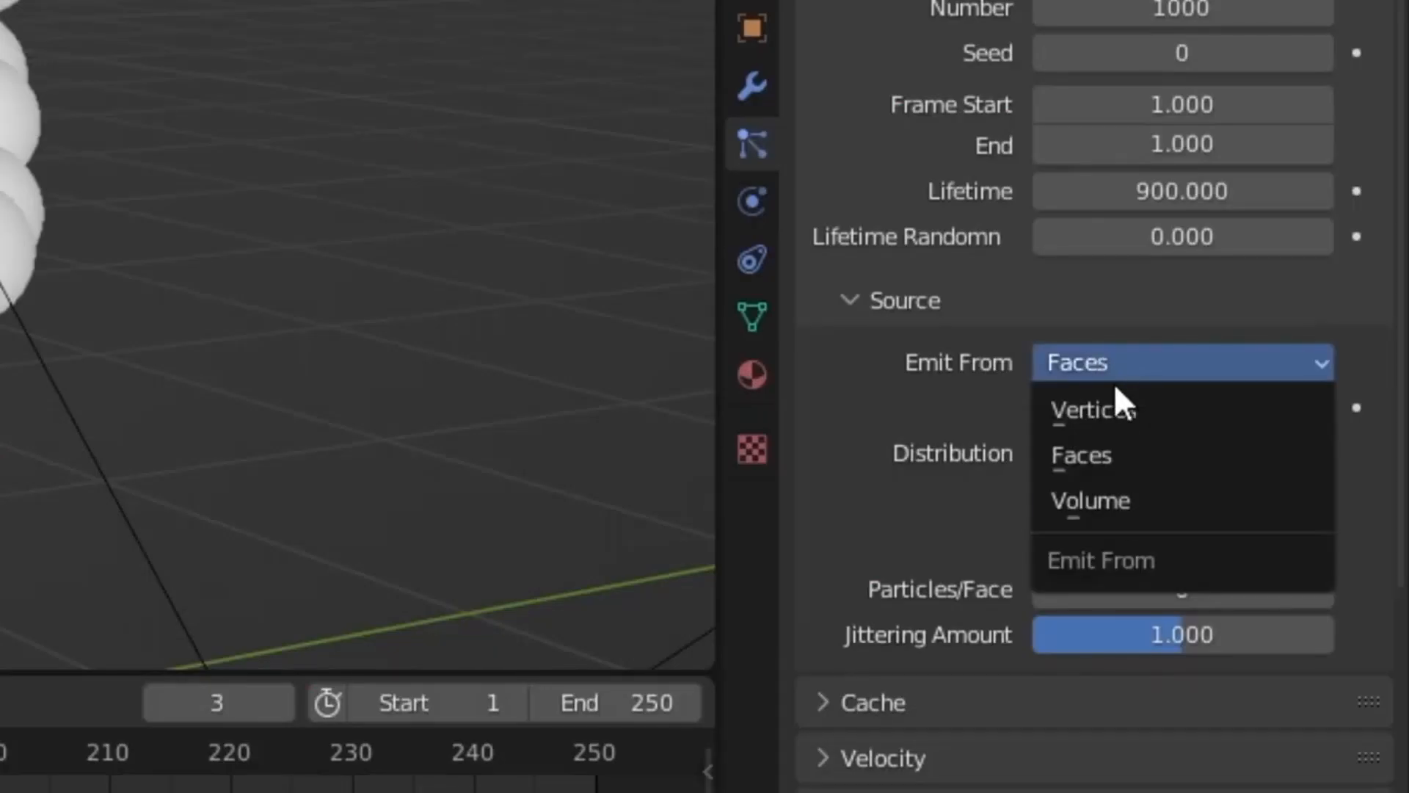
pyautogui.click(1088, 500)
pyautogui.write('.001')
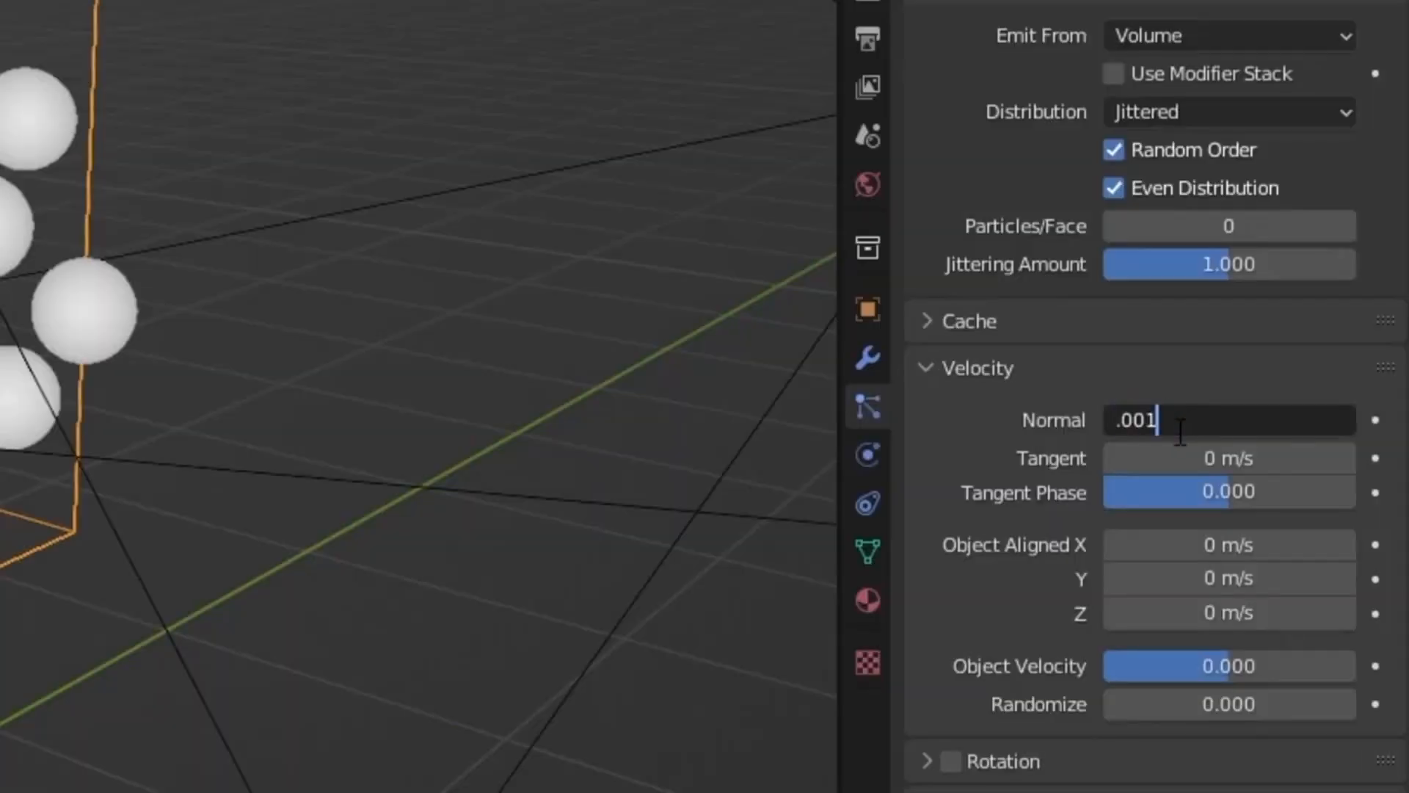
pyautogui.press('Return')
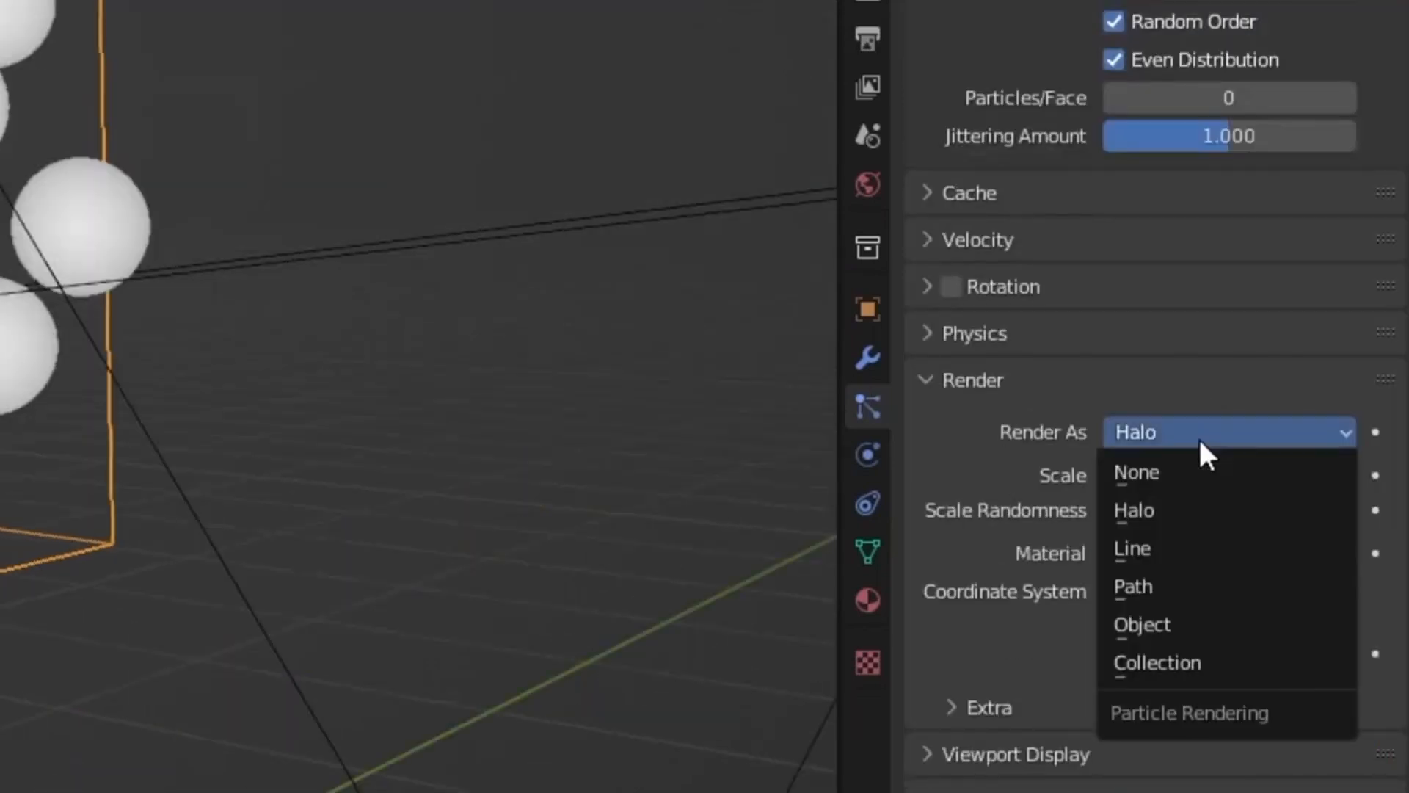
# Step: Render the particles as the butterfly collection with scale 0.955 and scale randomness 0.541, and enable randomized particle rotation
pyautogui.click(1183, 665)
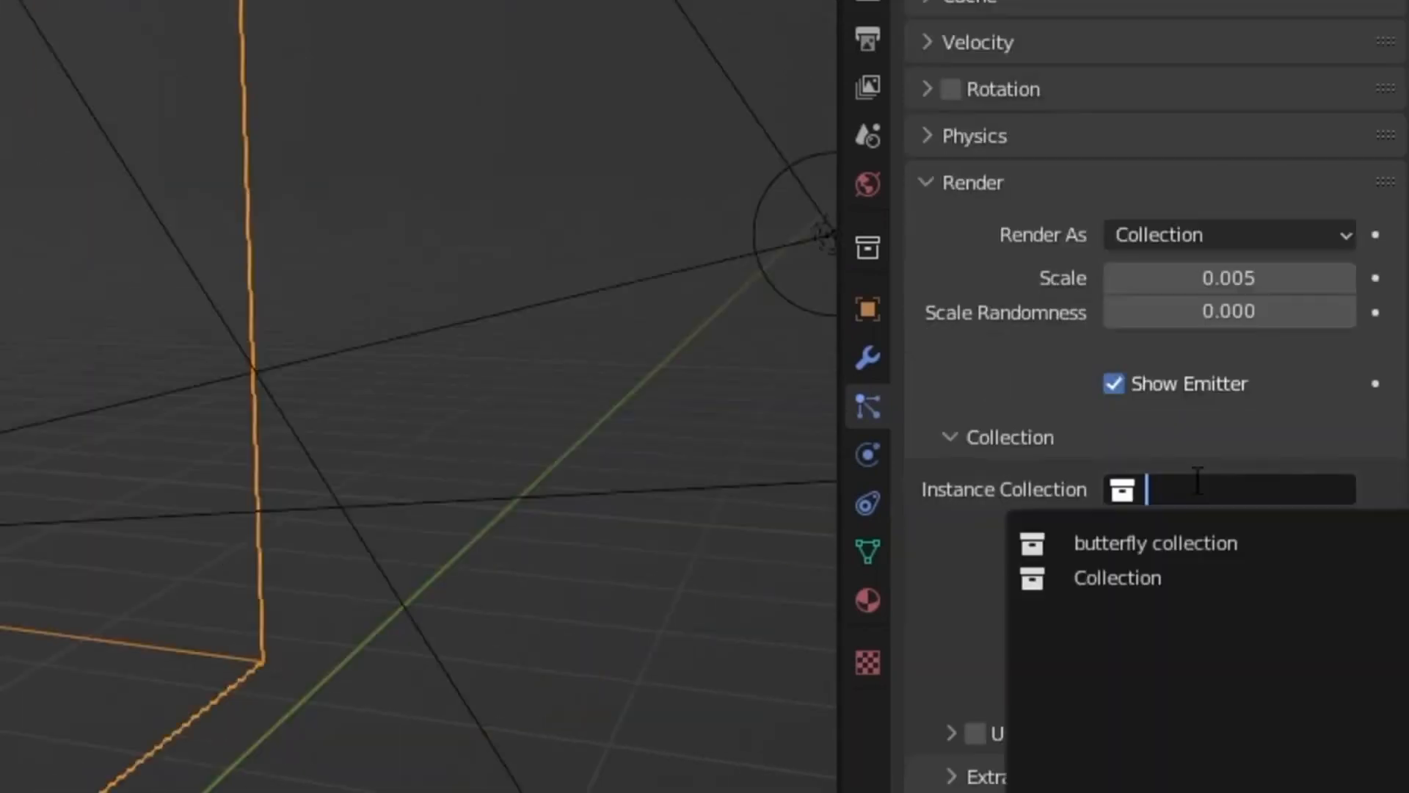
pyautogui.click(1148, 543)
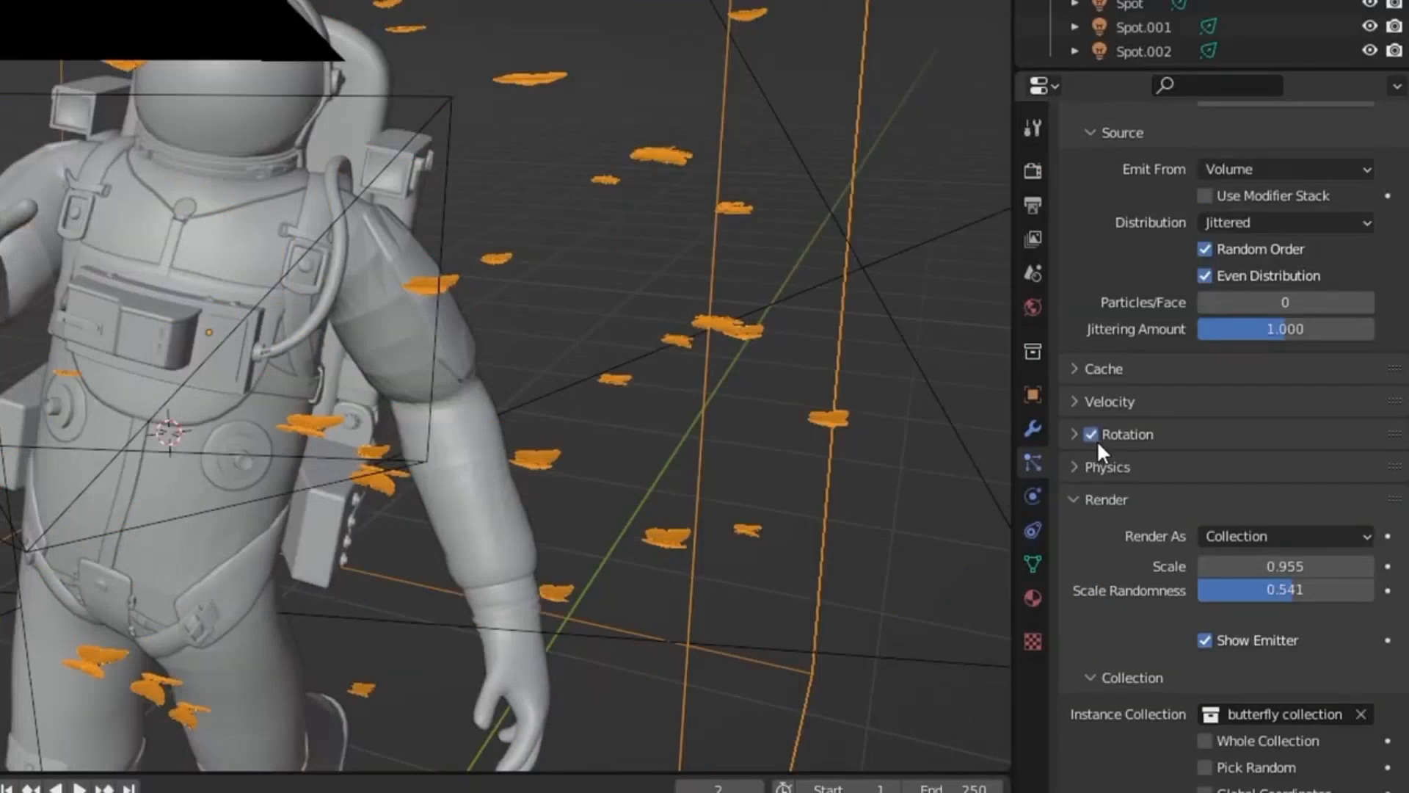
pyautogui.click(1097, 439)
pyautogui.moveTo(1248, 533); pyautogui.dragTo(1292, 560)
pyautogui.press('space')
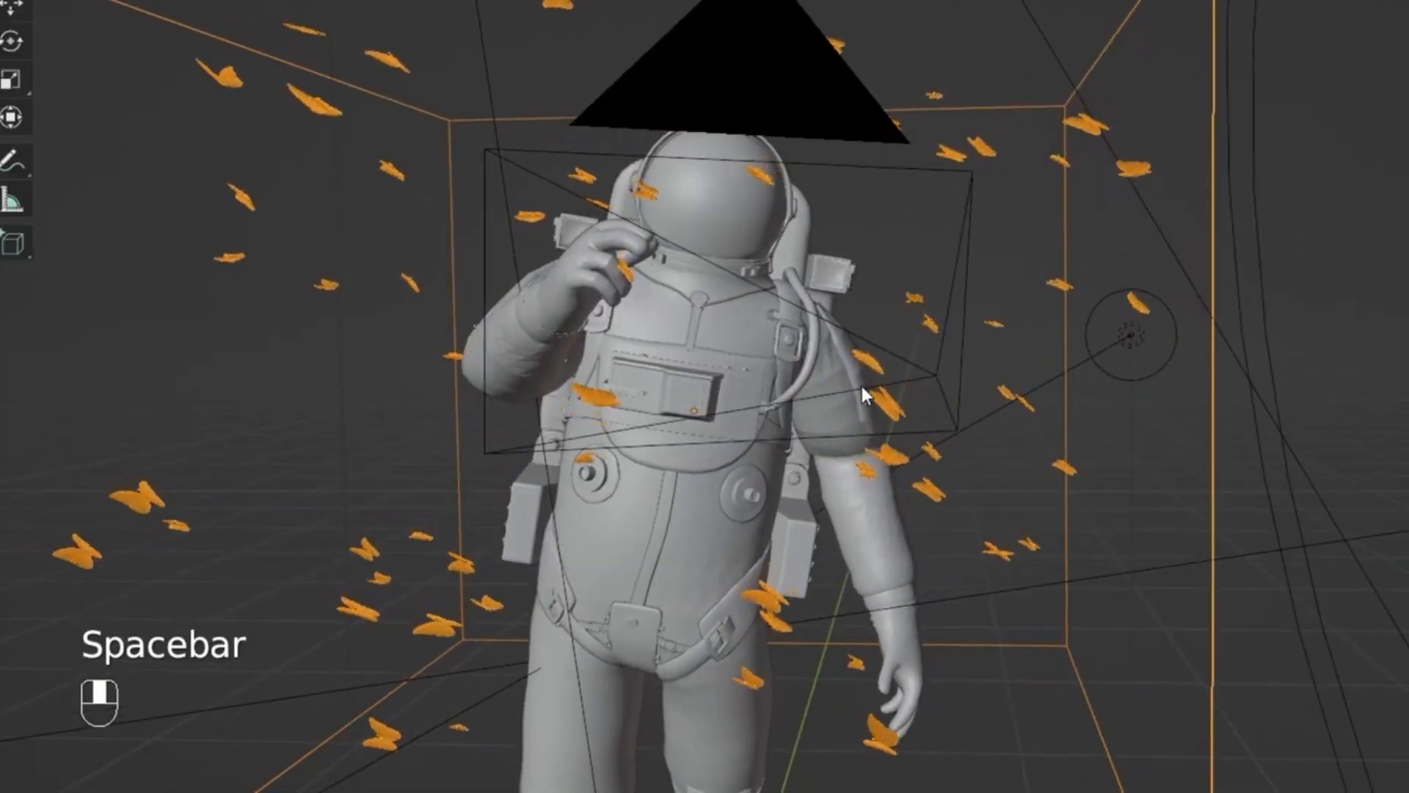
# Step: Add a Turbulence force field to move the butterfly particles, and toggle the viewport overlays
pyautogui.moveTo(746, 694)
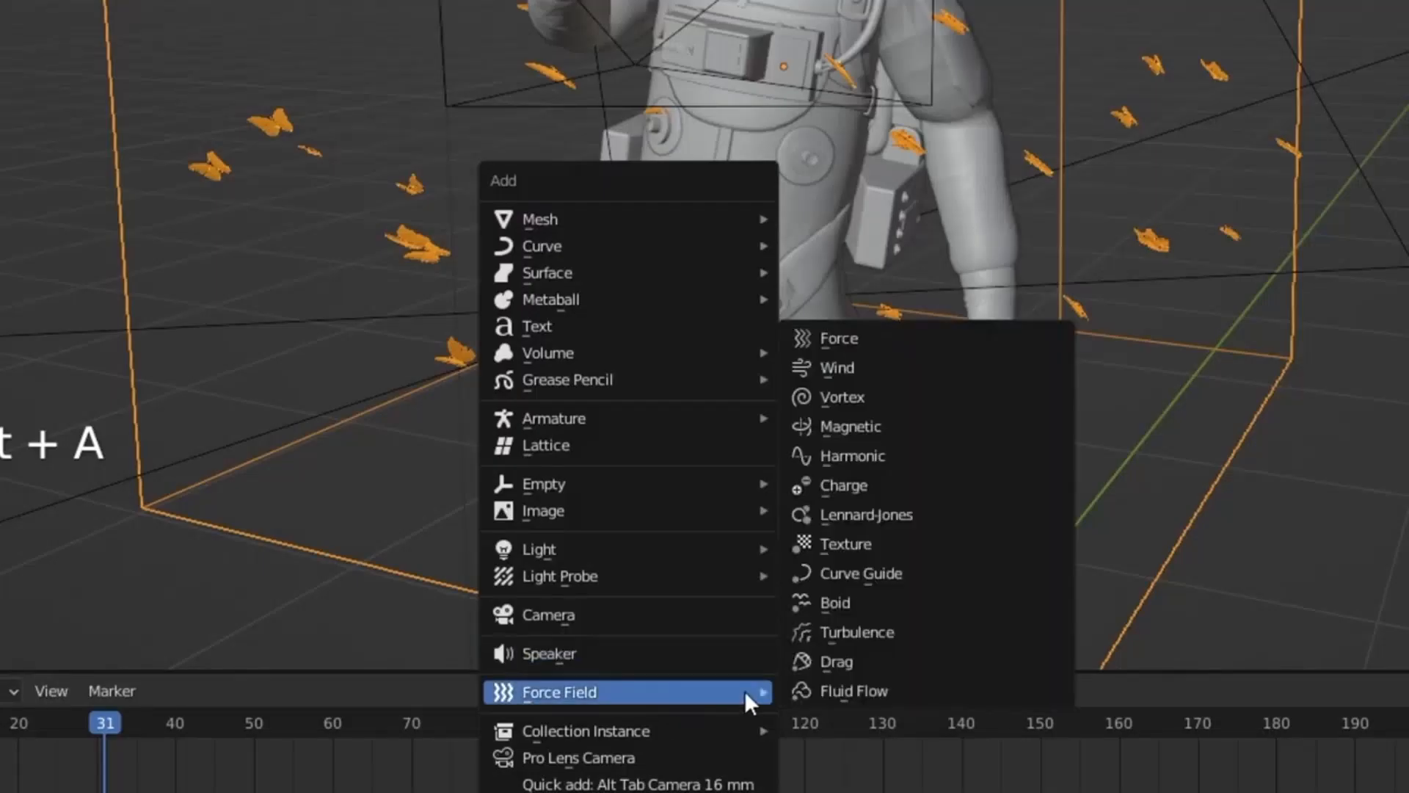
pyautogui.click(858, 632)
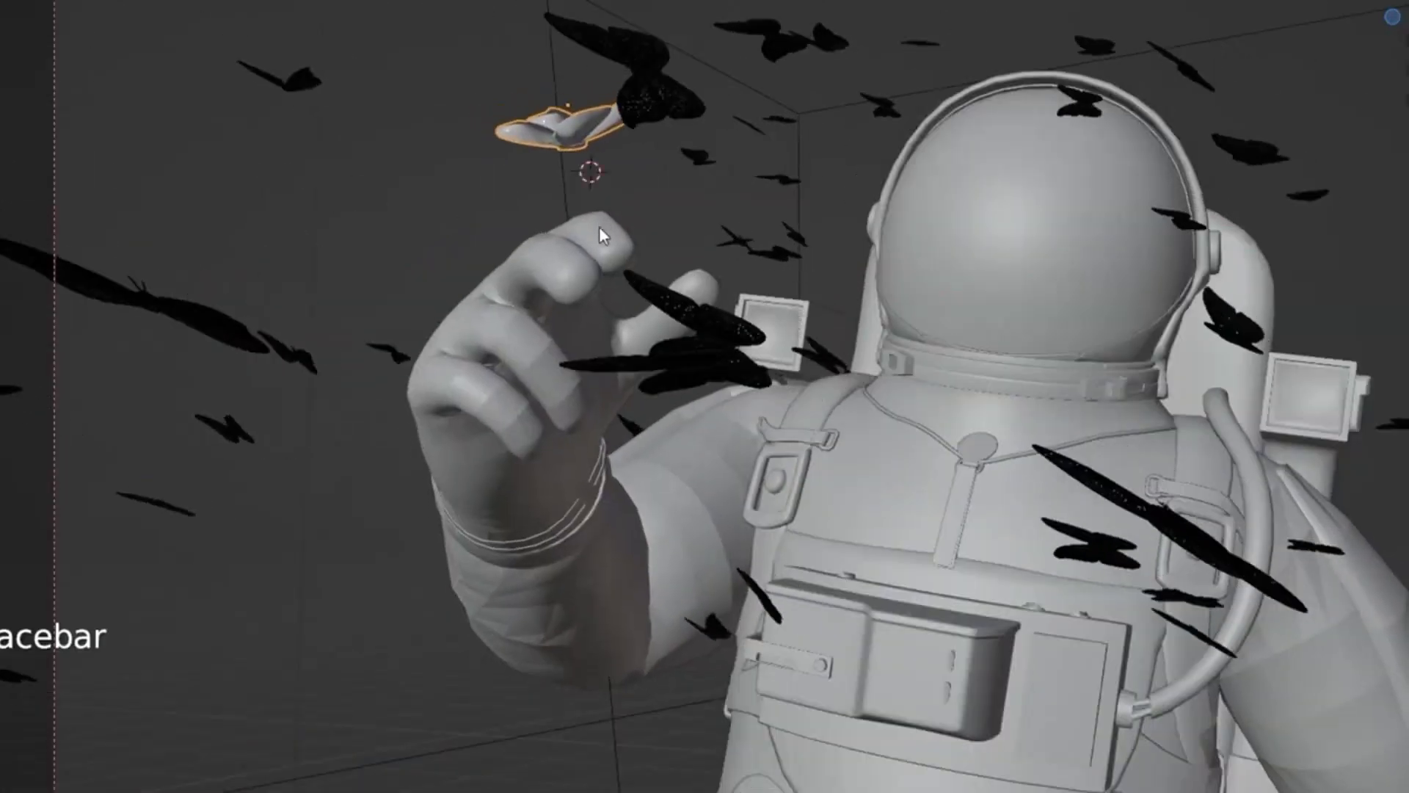
pyautogui.hotkey('shift', 'alt', 'z')
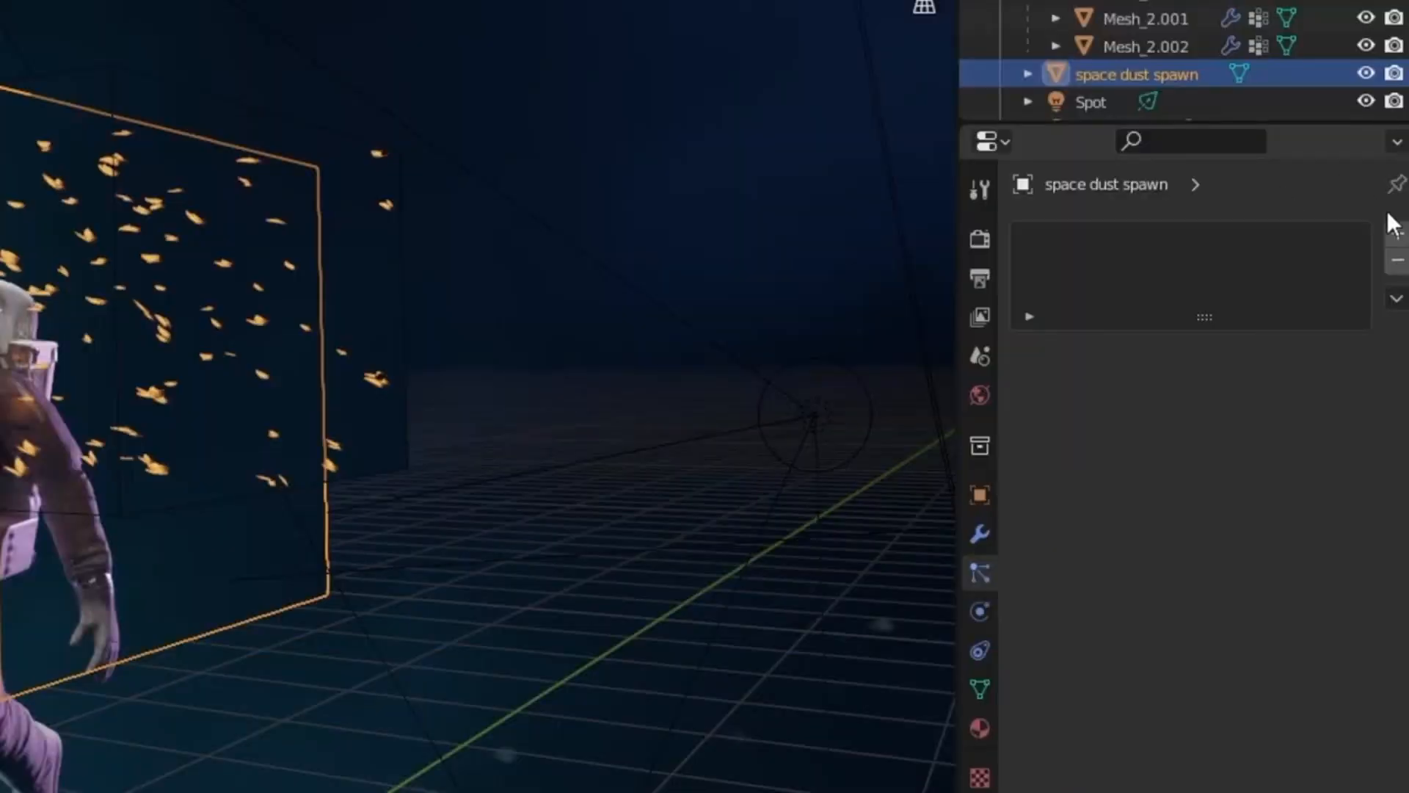
# Step: Add a particle system to the space dust spawn object, rendering the Icosphere object at scale 0.050, and make its instances real
pyautogui.click(1399, 234)
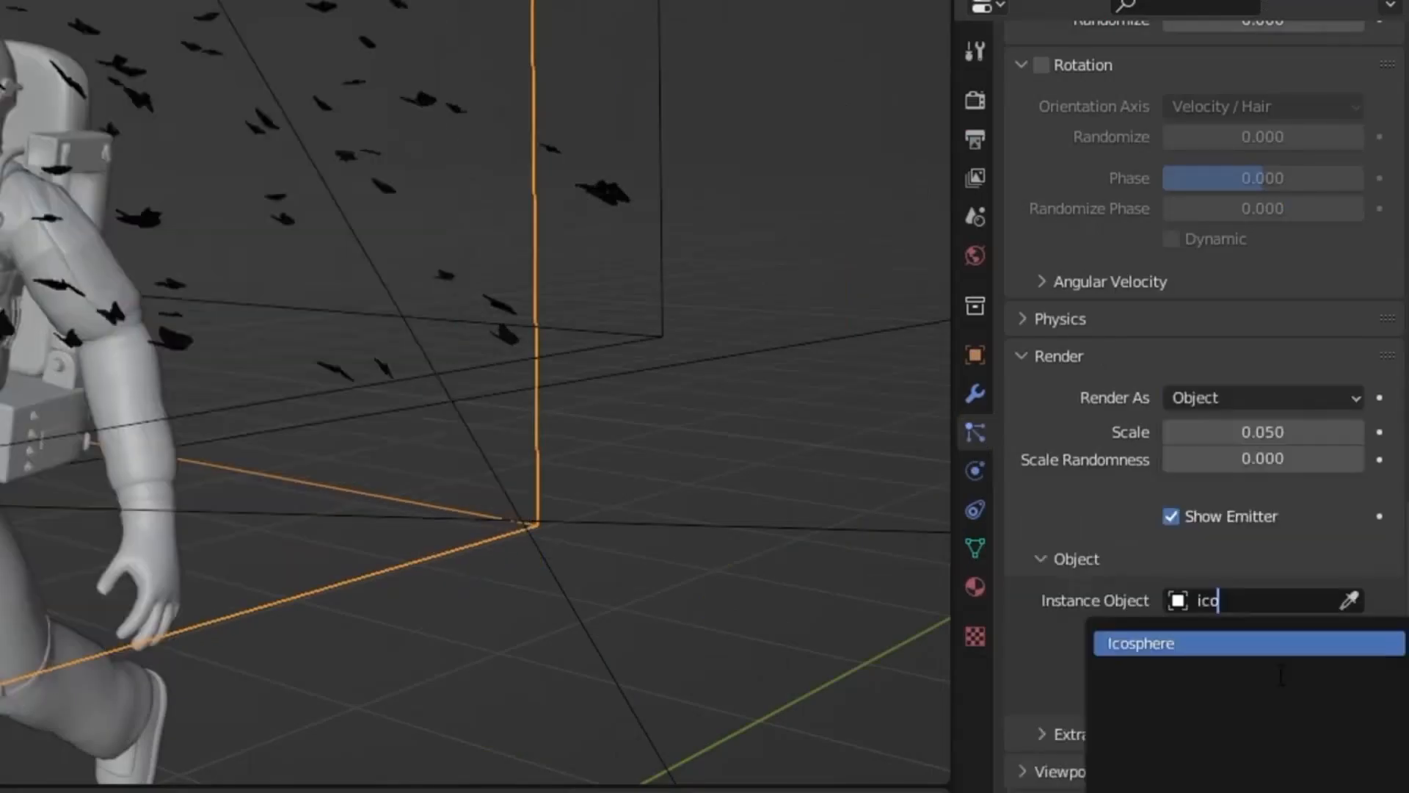
pyautogui.press('Return')
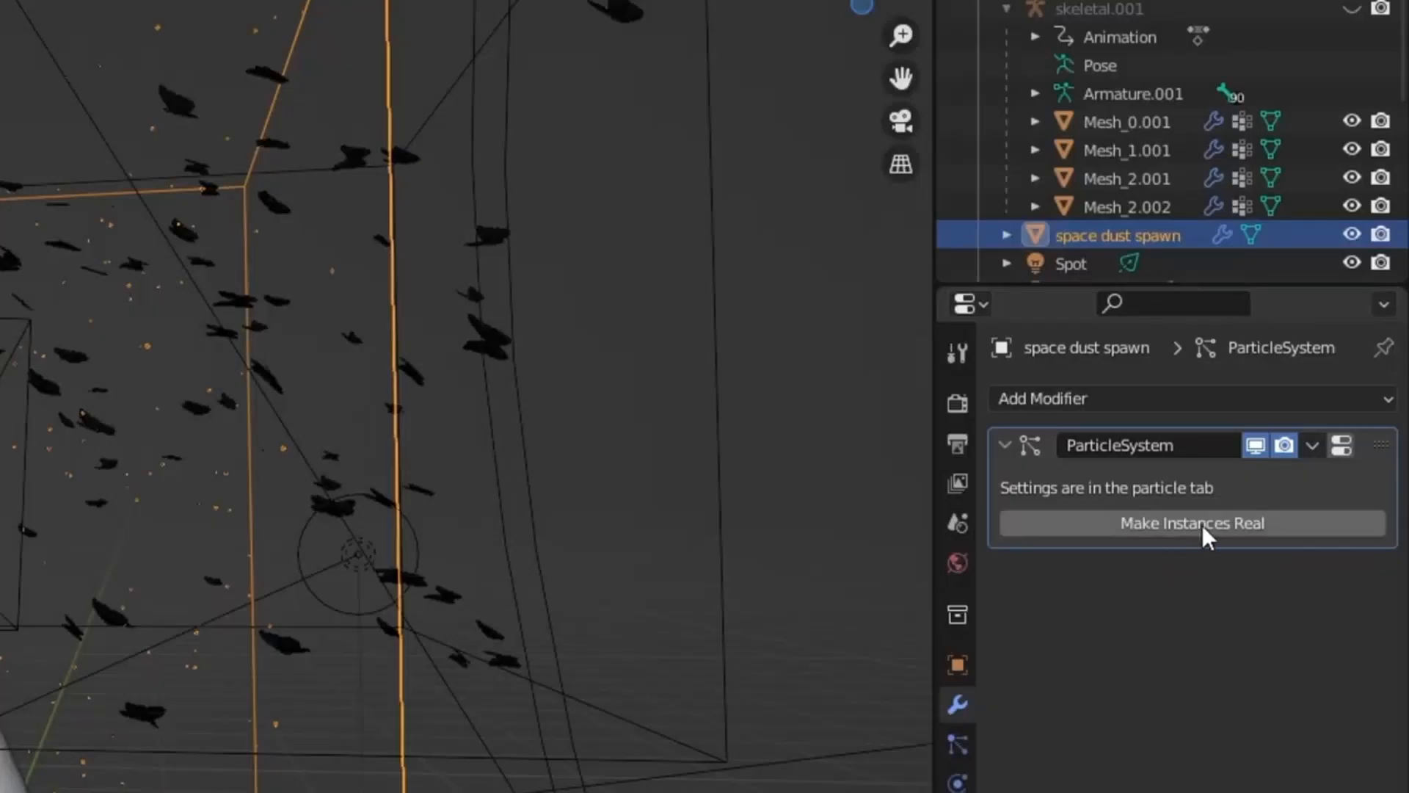
pyautogui.click(1189, 529)
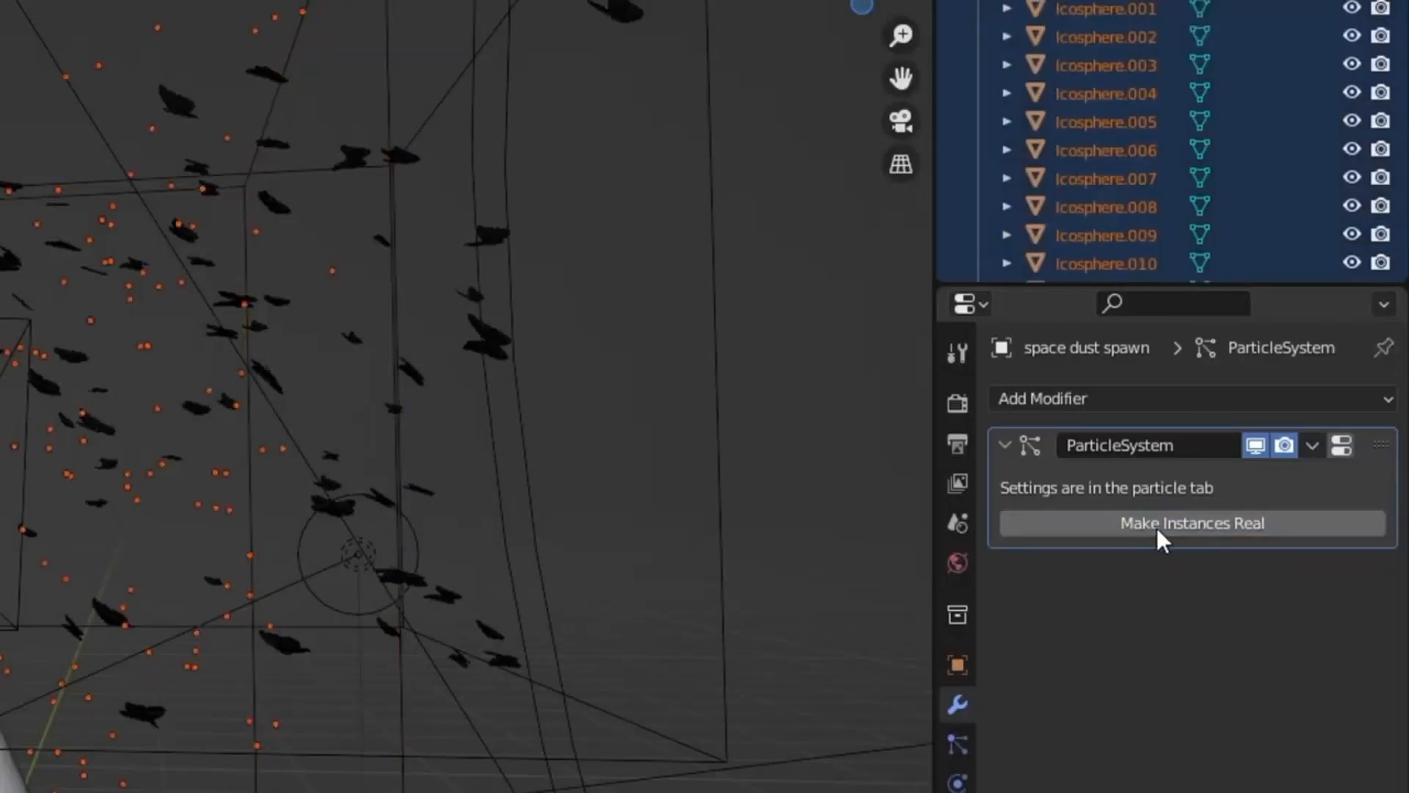